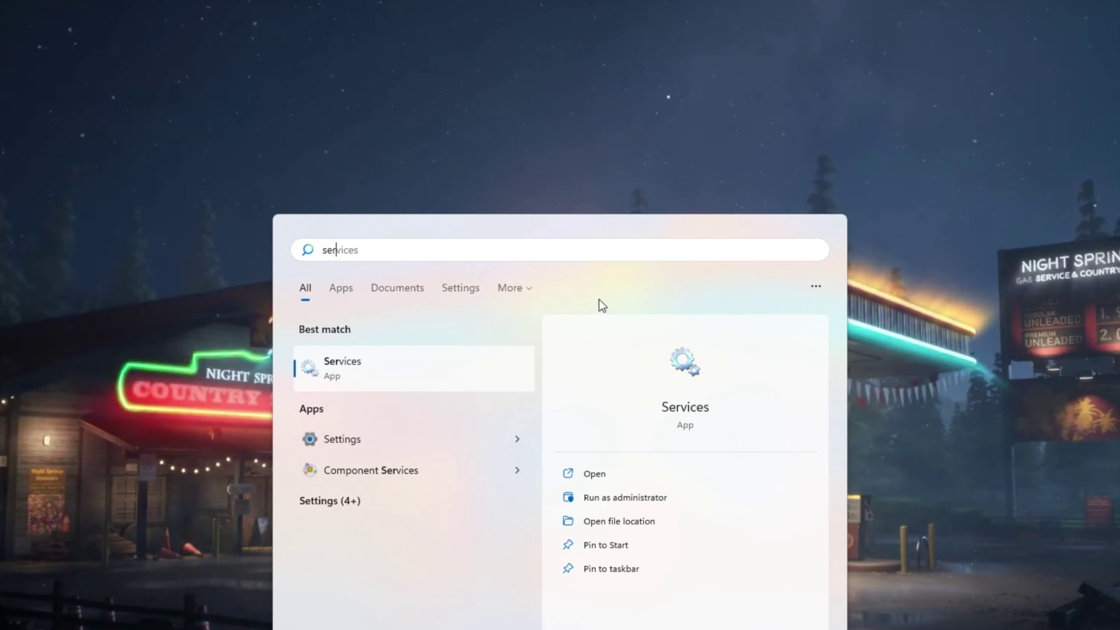
- Open Services and set Background Intelligent Transfer Service's startup type to Disabled
{"action": "left_click", "coordinate": [635, 402]}
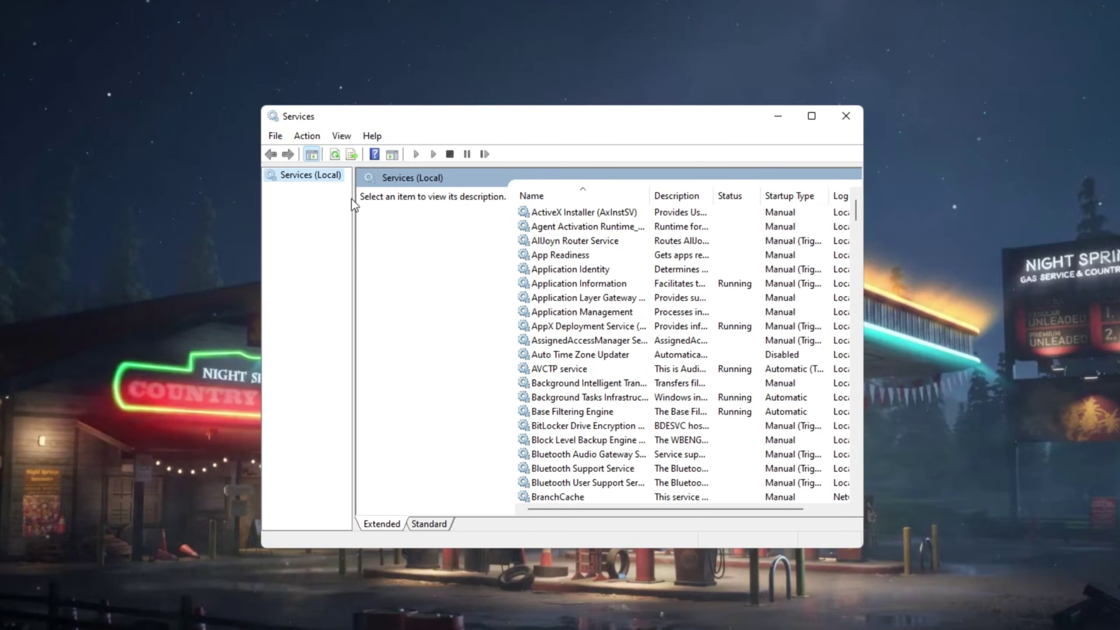
{"action": "scroll", "coordinate": [604, 350], "scroll_direction": "down", "scroll_amount": 1}
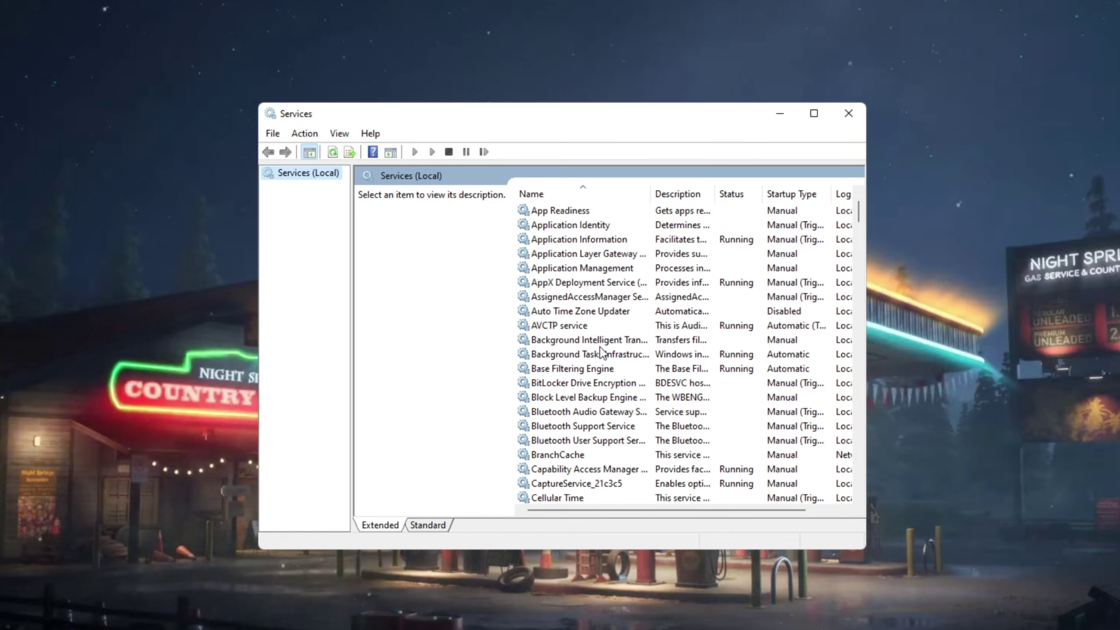
{"action": "scroll", "coordinate": [597, 291], "scroll_direction": "down", "scroll_amount": 1}
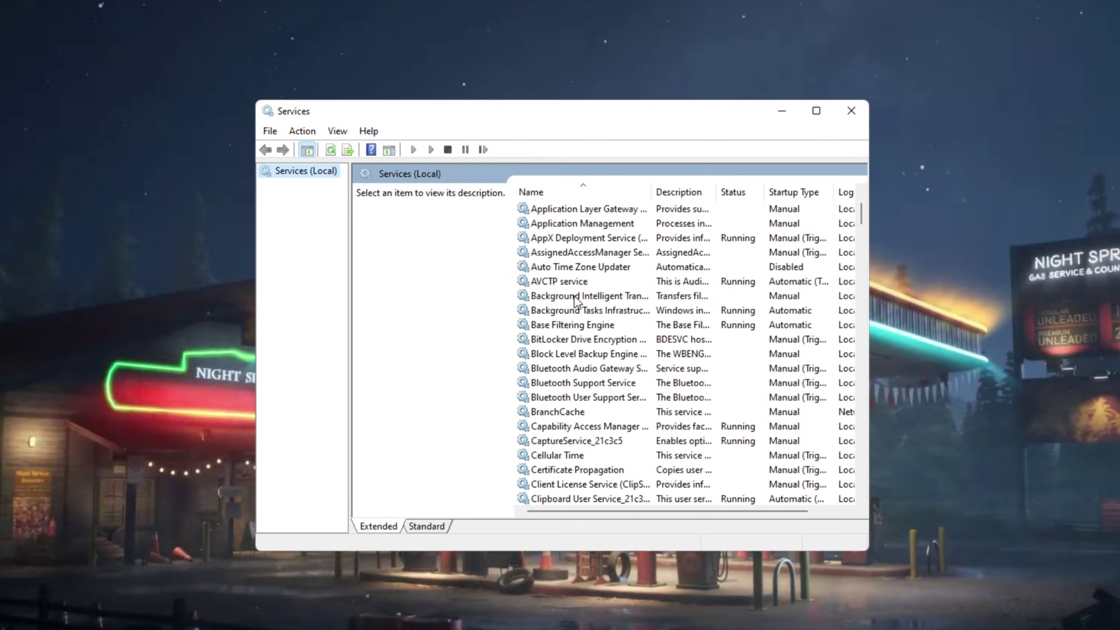
{"action": "left_click", "coordinate": [613, 298]}
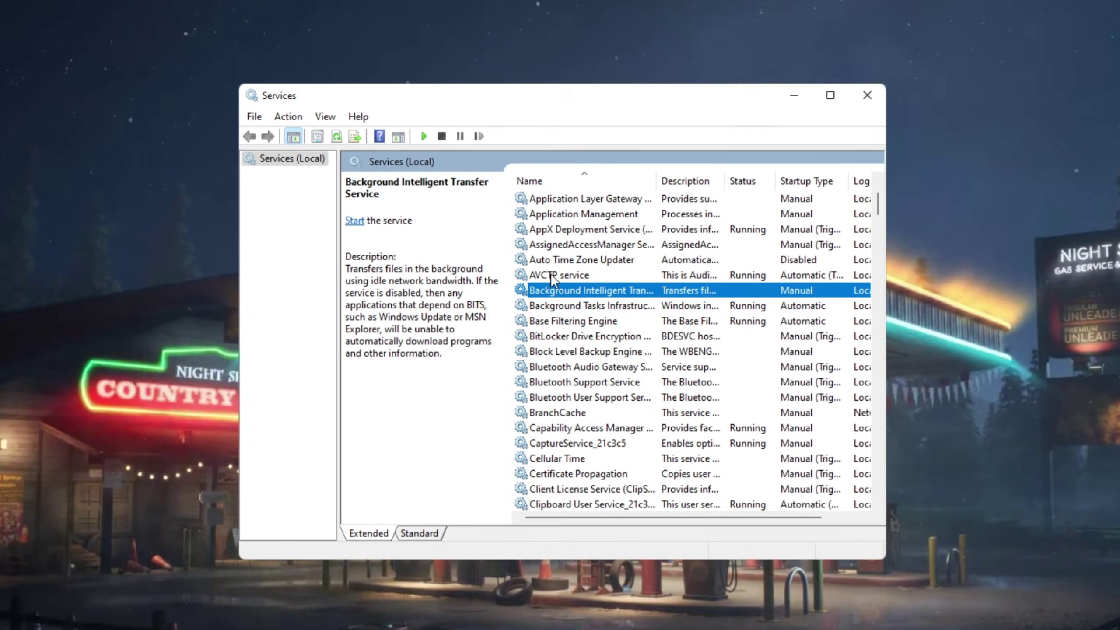
{"action": "right_click", "coordinate": [574, 290]}
{"action": "left_click", "coordinate": [629, 444]}
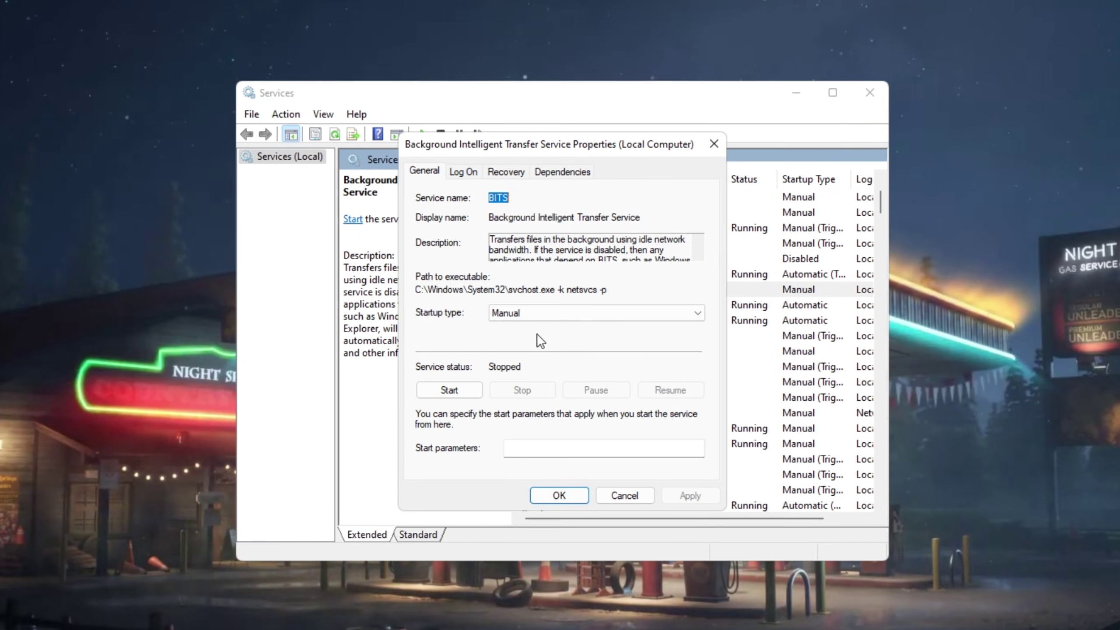
{"action": "left_click", "coordinate": [495, 358]}
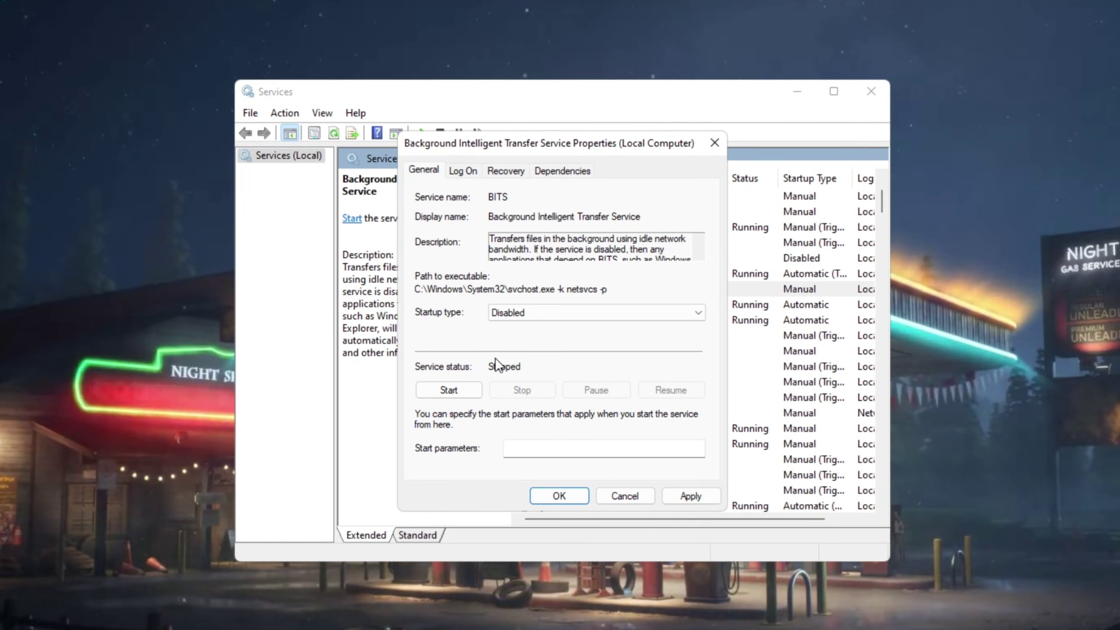
{"action": "left_click", "coordinate": [556, 498]}
{"action": "right_click", "coordinate": [590, 289]}
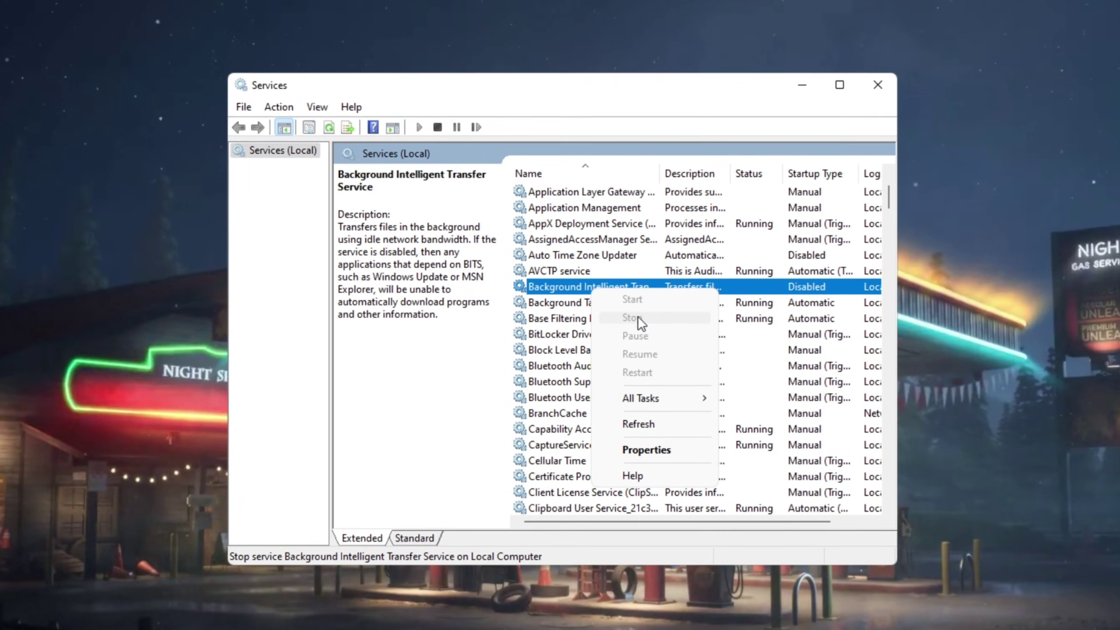
{"action": "left_click", "coordinate": [513, 318]}
{"action": "scroll", "coordinate": [604, 350], "scroll_direction": "down", "scroll_amount": 4}
- Jump to Remote Desktop Services and change its startup type to Disabled, then apply
{"action": "left_click", "coordinate": [606, 334]}
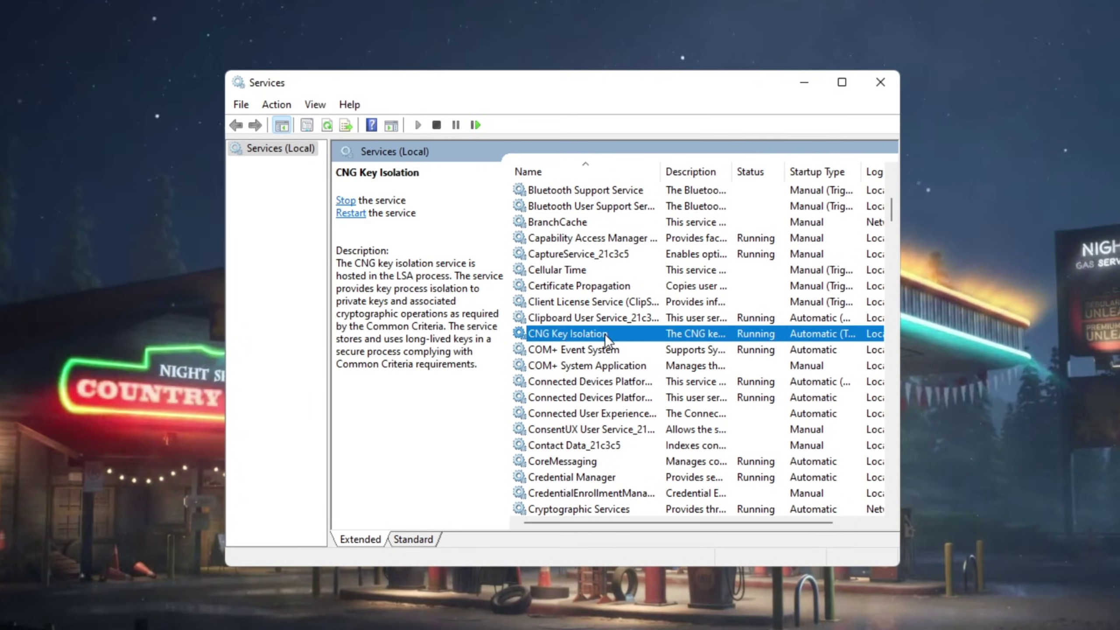
{"action": "key", "text": "r"}
{"action": "key", "text": "r"}
{"action": "left_click", "coordinate": [566, 269]}
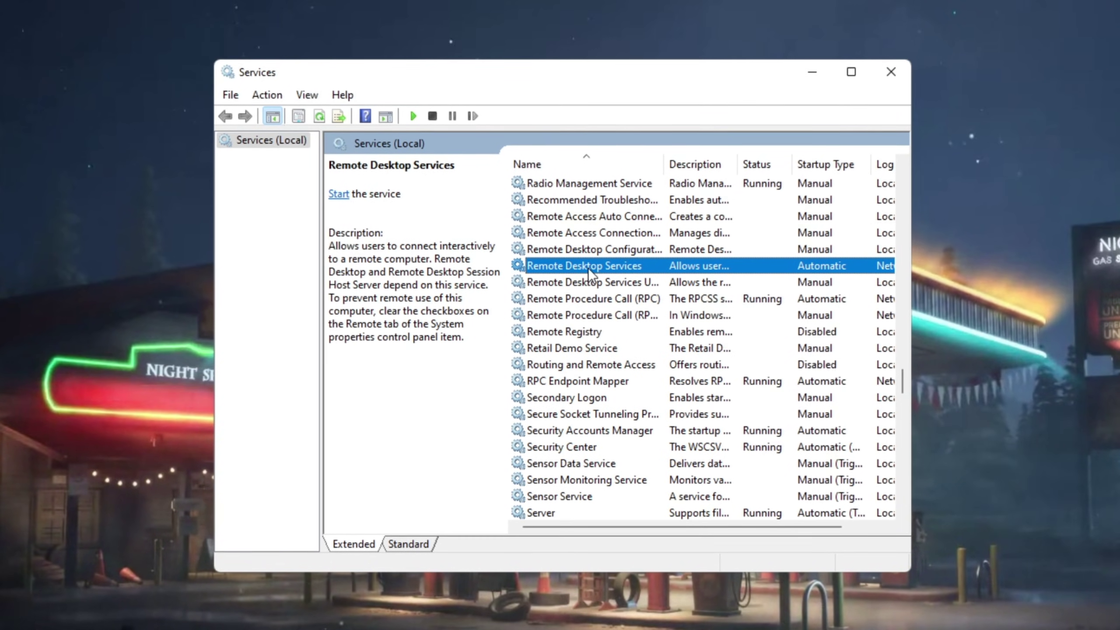
{"action": "right_click", "coordinate": [612, 264]}
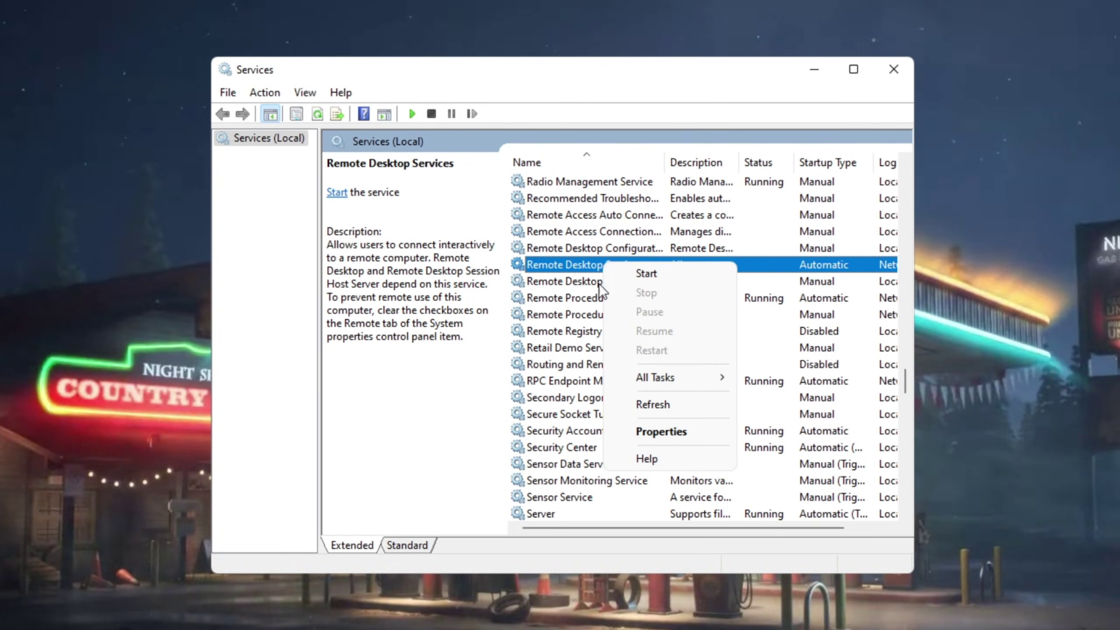
{"action": "left_click", "coordinate": [648, 433]}
{"action": "left_click", "coordinate": [545, 308]}
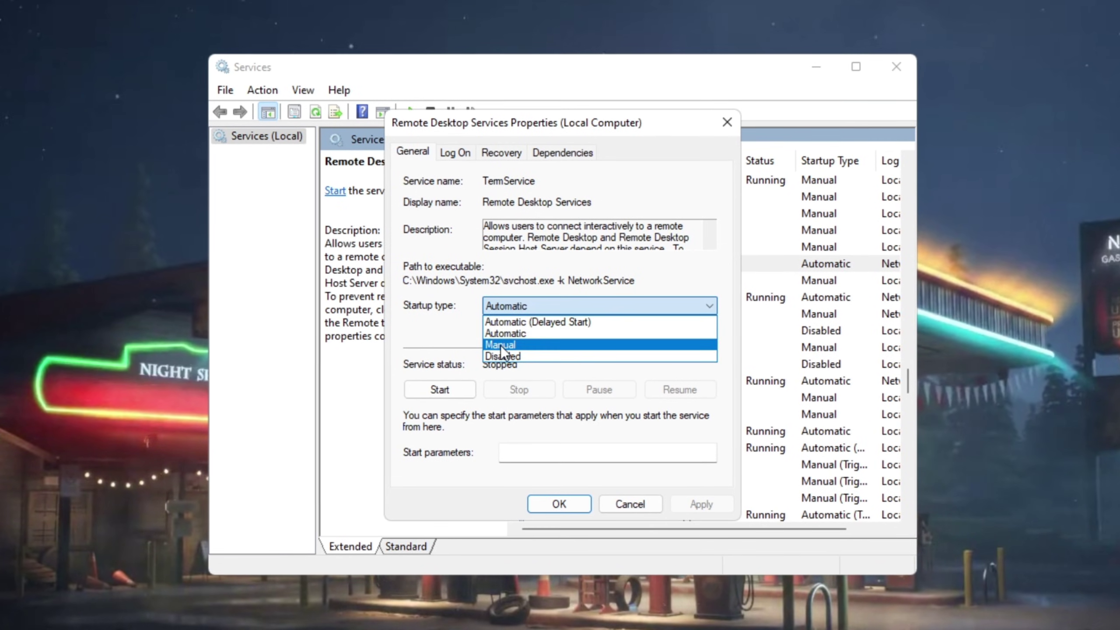
{"action": "left_click", "coordinate": [499, 355]}
{"action": "left_click", "coordinate": [700, 507]}
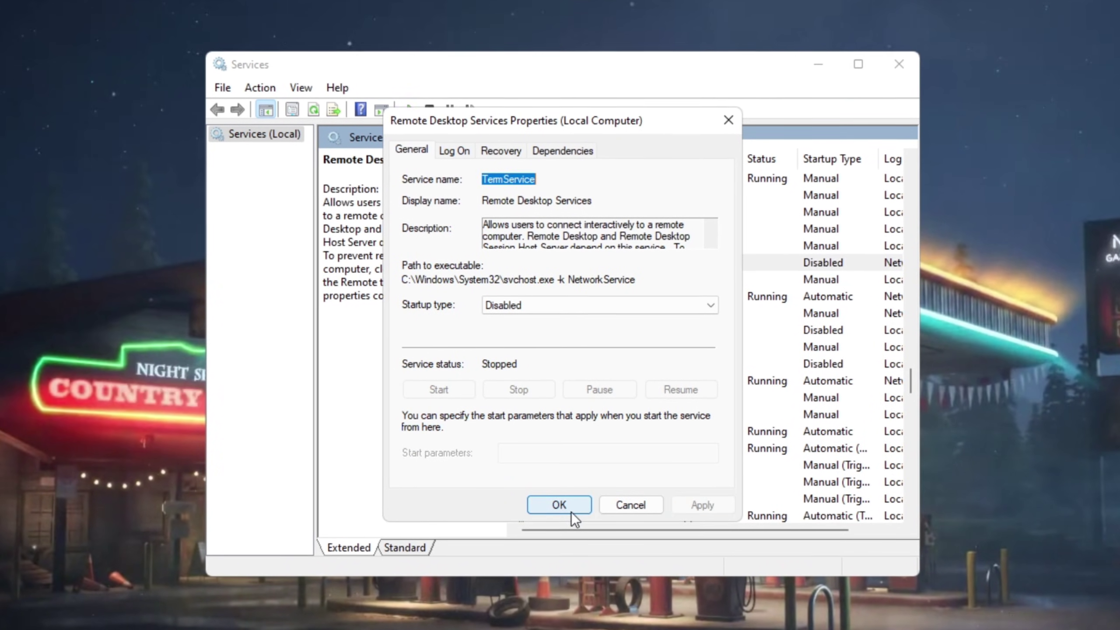
{"action": "left_click", "coordinate": [567, 508]}
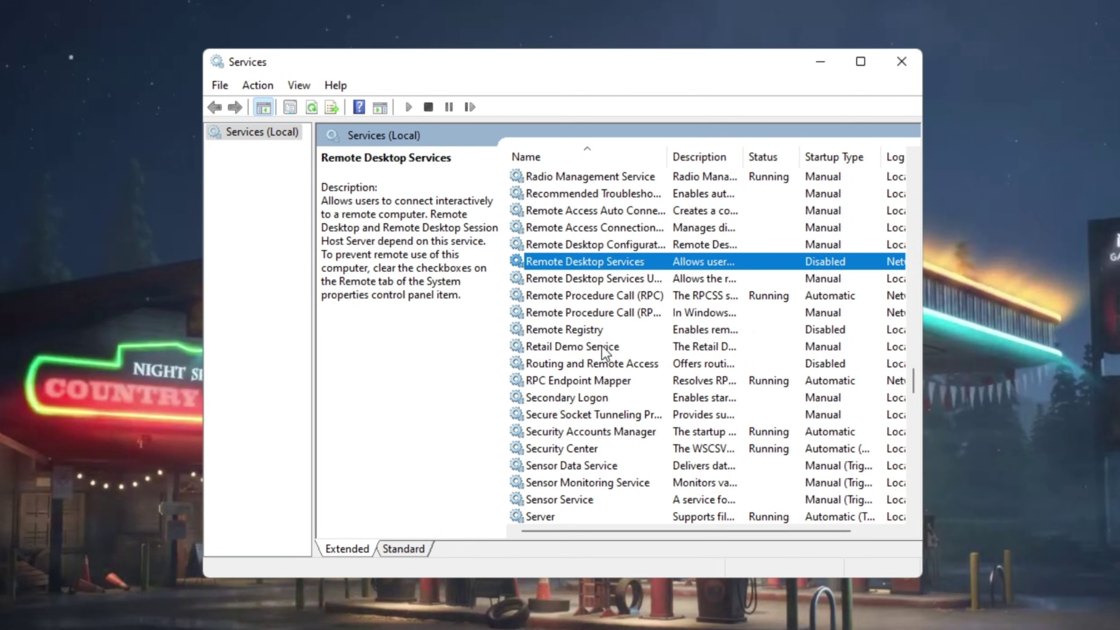
{"action": "scroll", "coordinate": [569, 324], "scroll_direction": "down", "scroll_amount": 3}
{"action": "scroll", "coordinate": [569, 324], "scroll_direction": "down", "scroll_amount": 5}
{"action": "scroll", "coordinate": [569, 323], "scroll_direction": "down", "scroll_amount": 5}
{"action": "scroll", "coordinate": [453, 338], "scroll_direction": "down", "scroll_amount": 6}
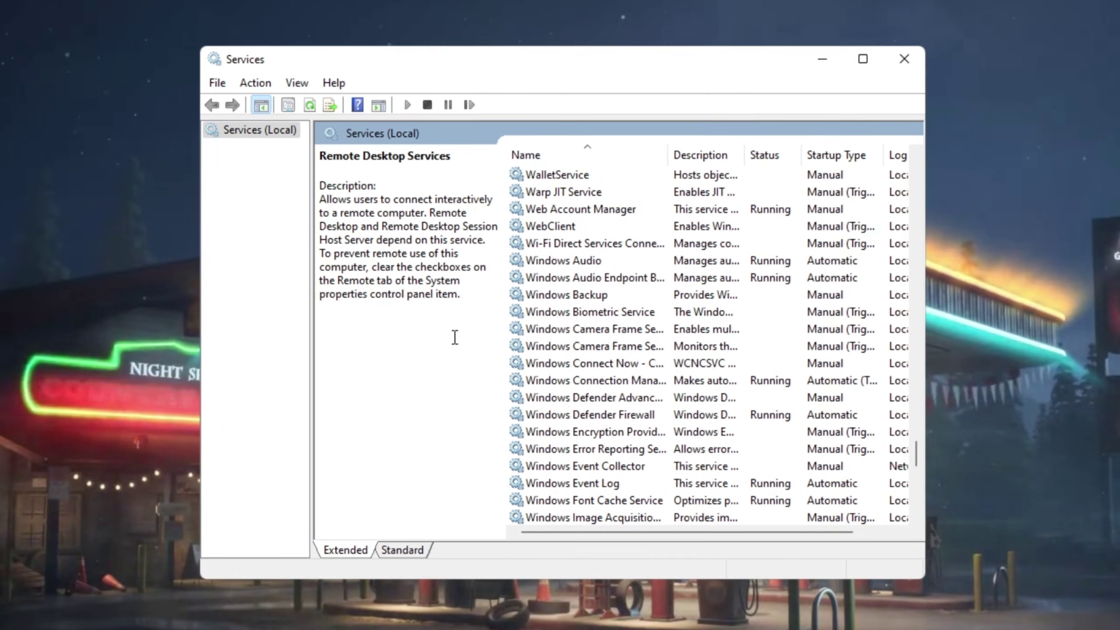
{"action": "scroll", "coordinate": [453, 338], "scroll_direction": "up", "scroll_amount": 7}
{"action": "scroll", "coordinate": [667, 418], "scroll_direction": "up", "scroll_amount": 10}
{"action": "scroll", "coordinate": [732, 410], "scroll_direction": "up", "scroll_amount": 9}
{"action": "scroll", "coordinate": [732, 410], "scroll_direction": "up", "scroll_amount": 3}
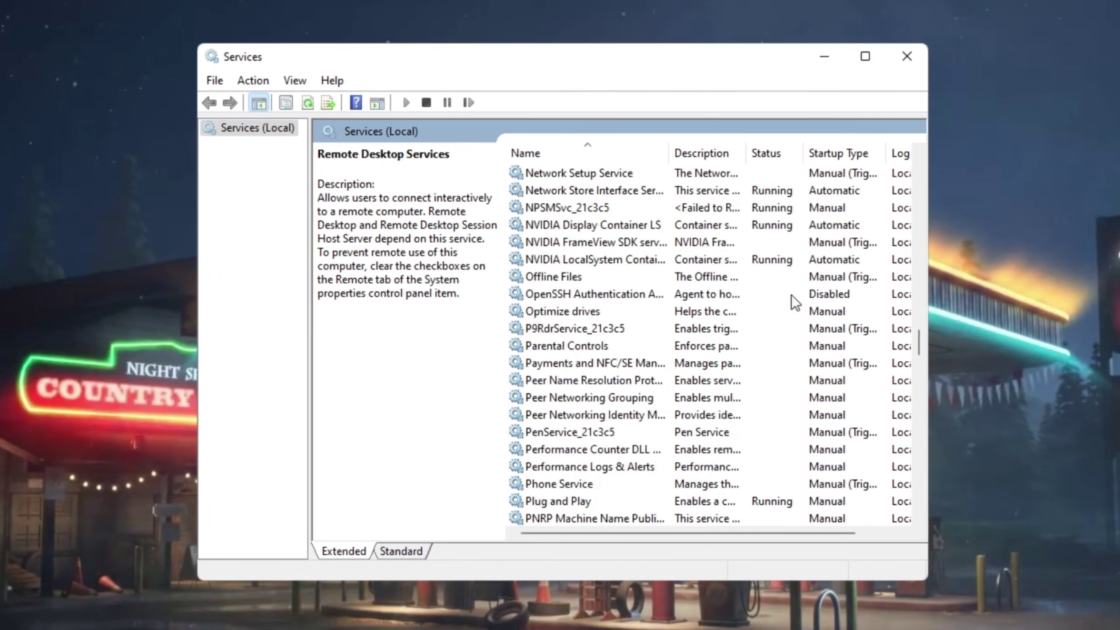
{"action": "scroll", "coordinate": [791, 300], "scroll_direction": "up", "scroll_amount": 5}
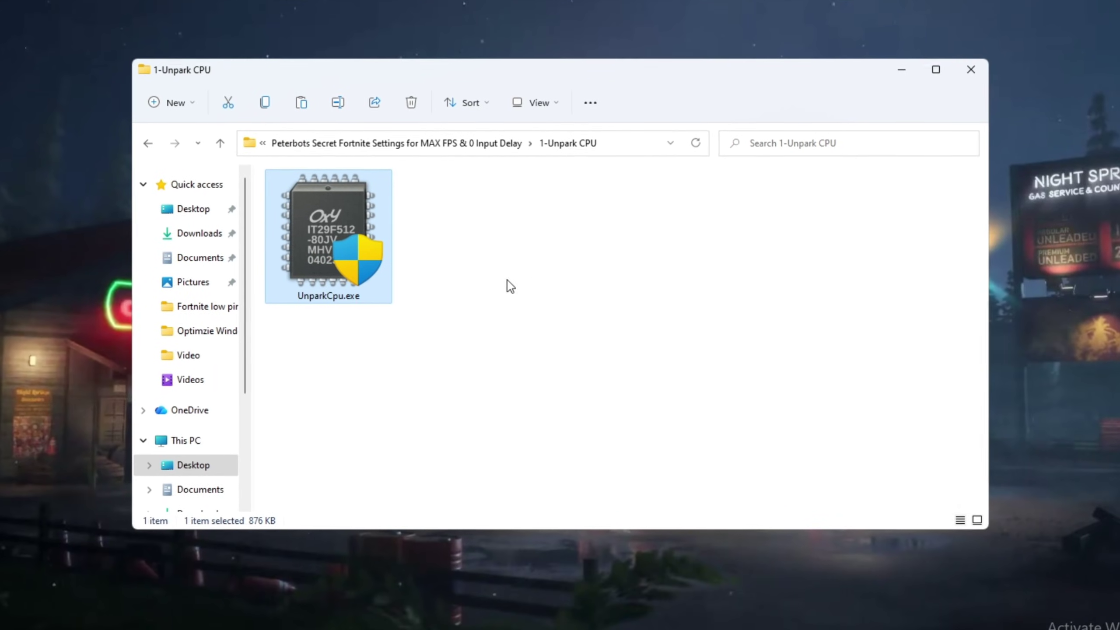
- Select UnparkCpu.exe in the 1-Unpark CPU folder and run it as administrator
{"action": "left_click_drag", "start_coordinate": [545, 374], "coordinate": [245, 275]}
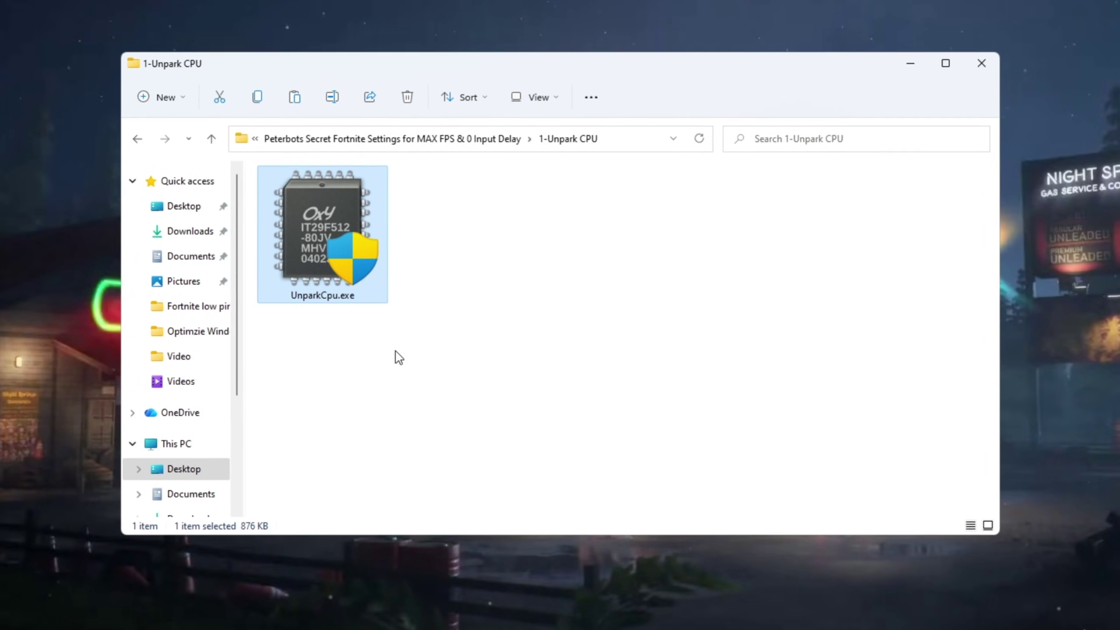
{"action": "left_click_drag", "start_coordinate": [473, 351], "coordinate": [338, 247]}
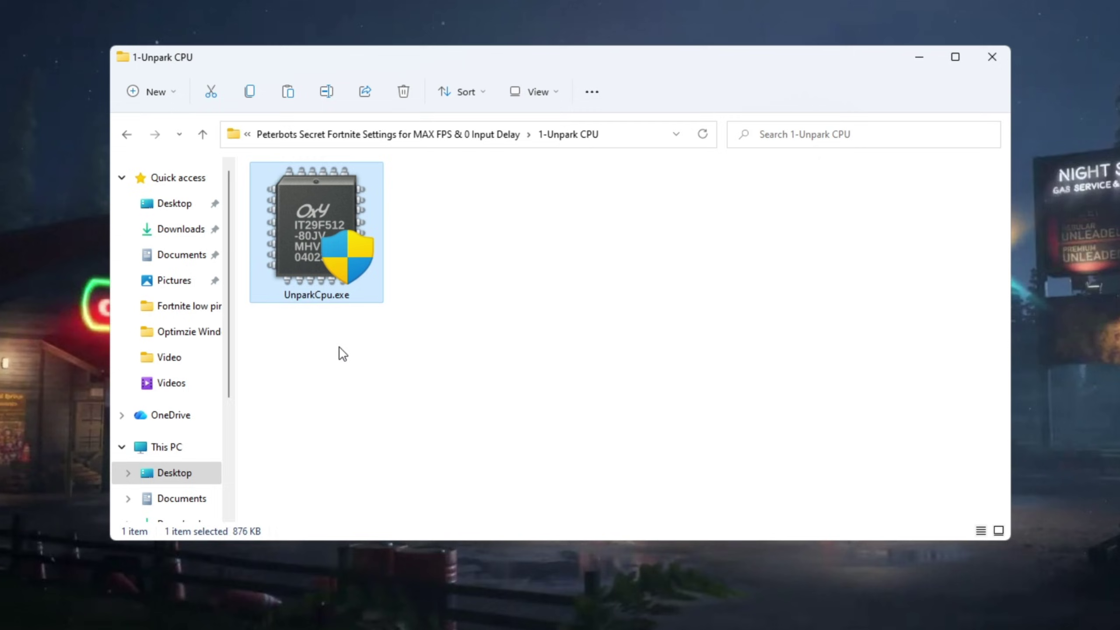
{"action": "left_click", "coordinate": [339, 350]}
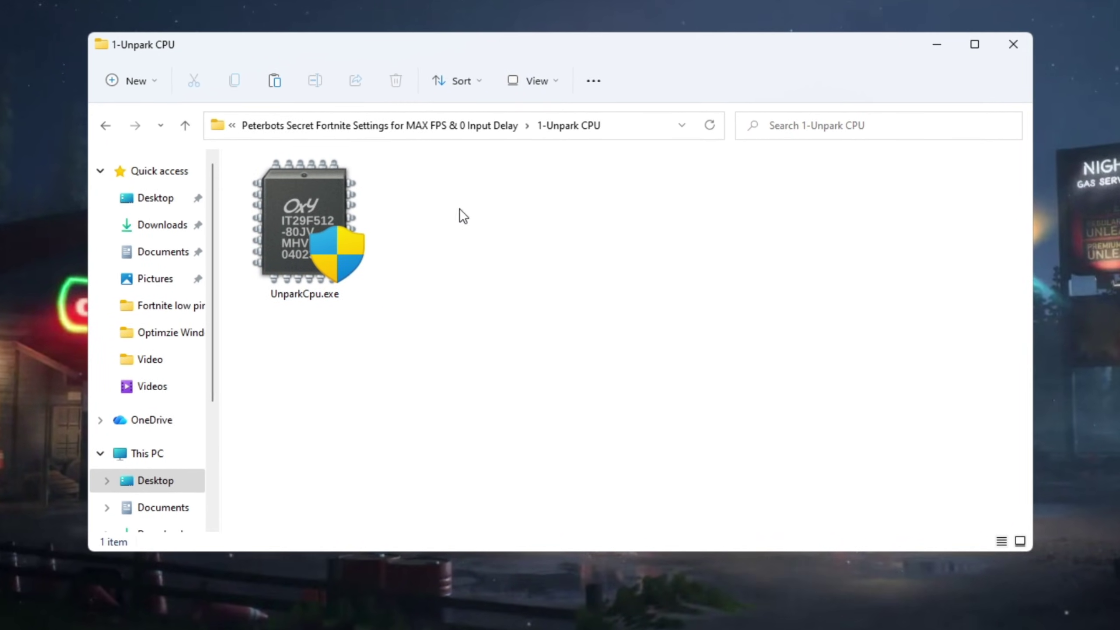
{"action": "left_click_drag", "start_coordinate": [457, 297], "coordinate": [280, 202]}
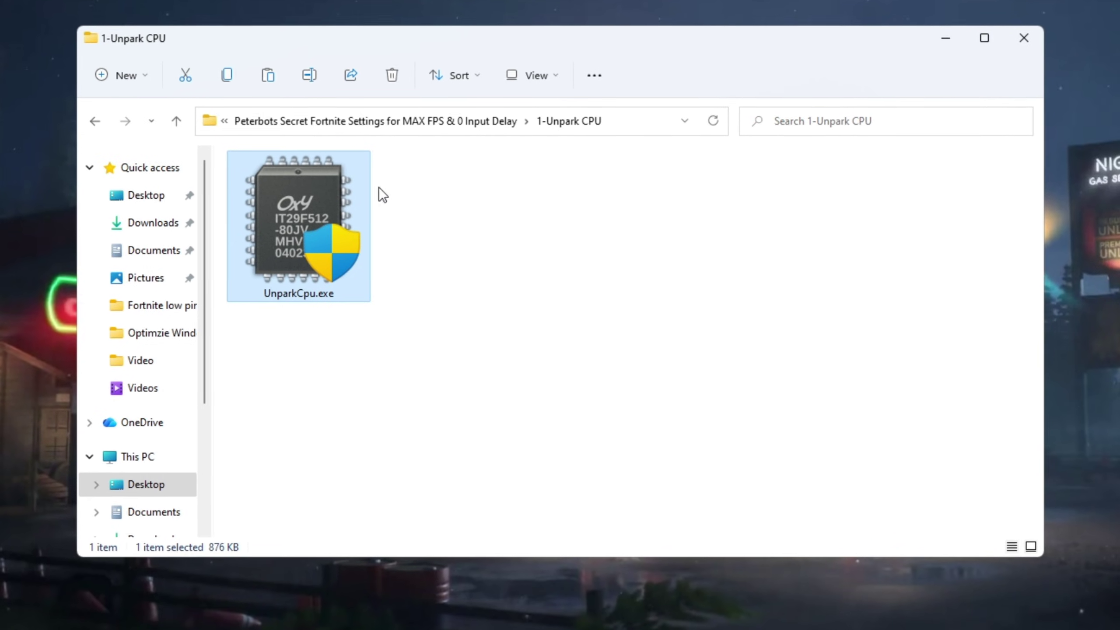
{"action": "left_click_drag", "start_coordinate": [467, 318], "coordinate": [359, 293]}
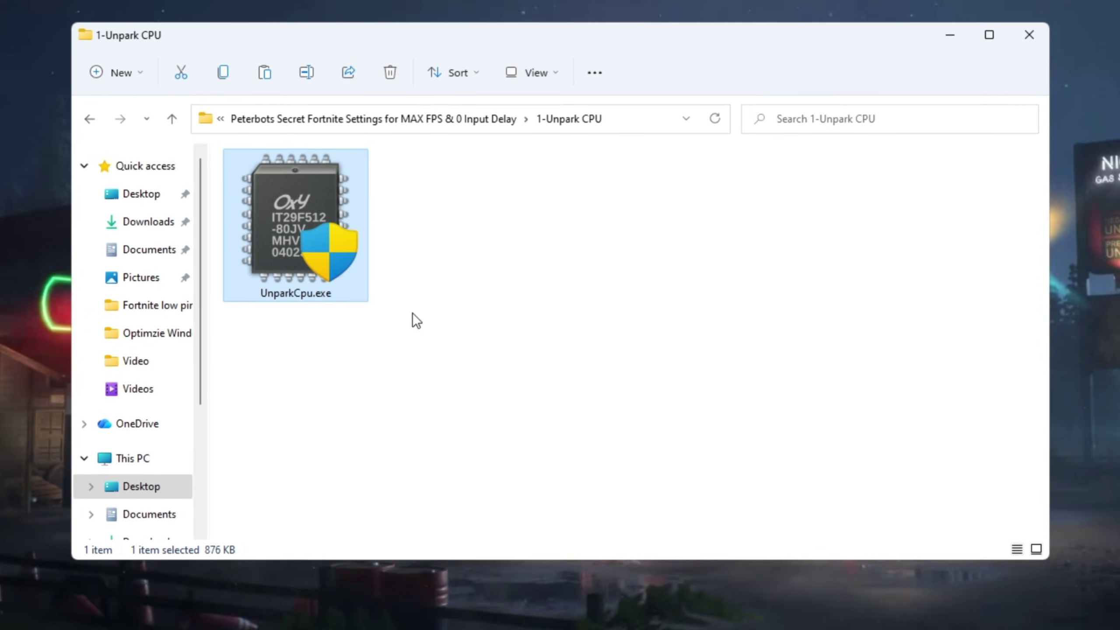
{"action": "right_click", "coordinate": [318, 223]}
{"action": "left_click", "coordinate": [388, 308]}
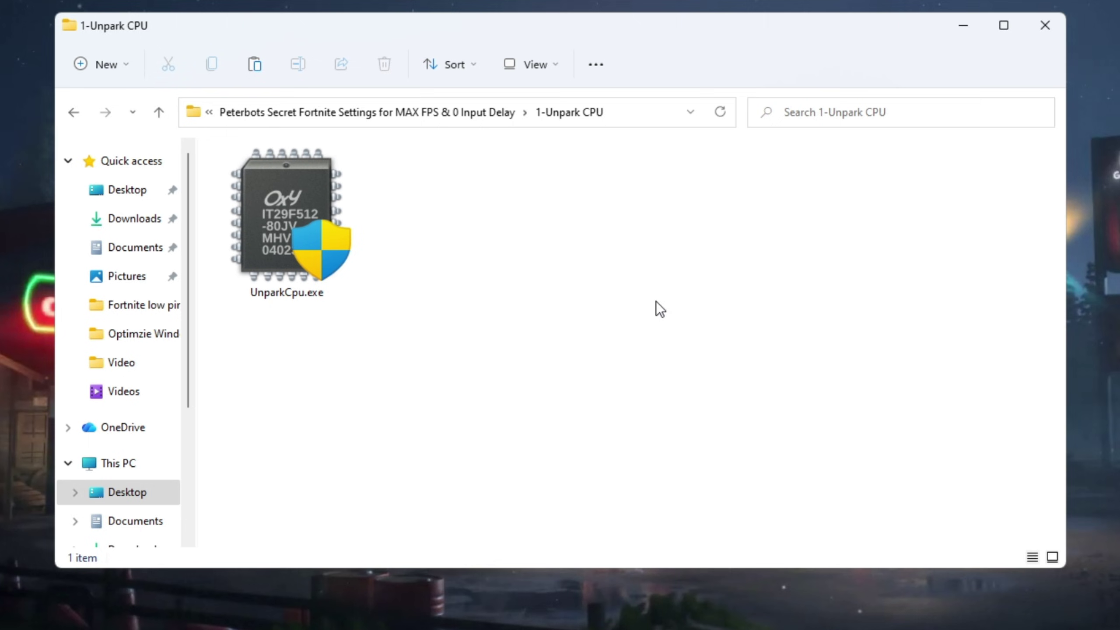
{"action": "left_click", "coordinate": [960, 27]}
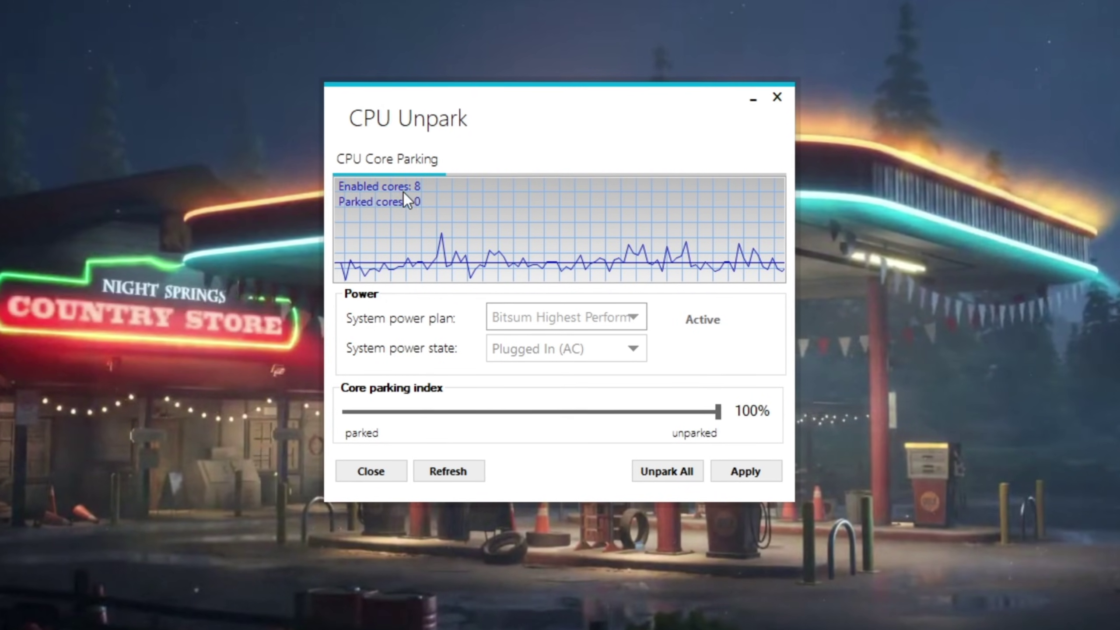
- Use Unpark All on every core and dismiss the 'Changes successfully applied' message
{"action": "left_click", "coordinate": [662, 471]}
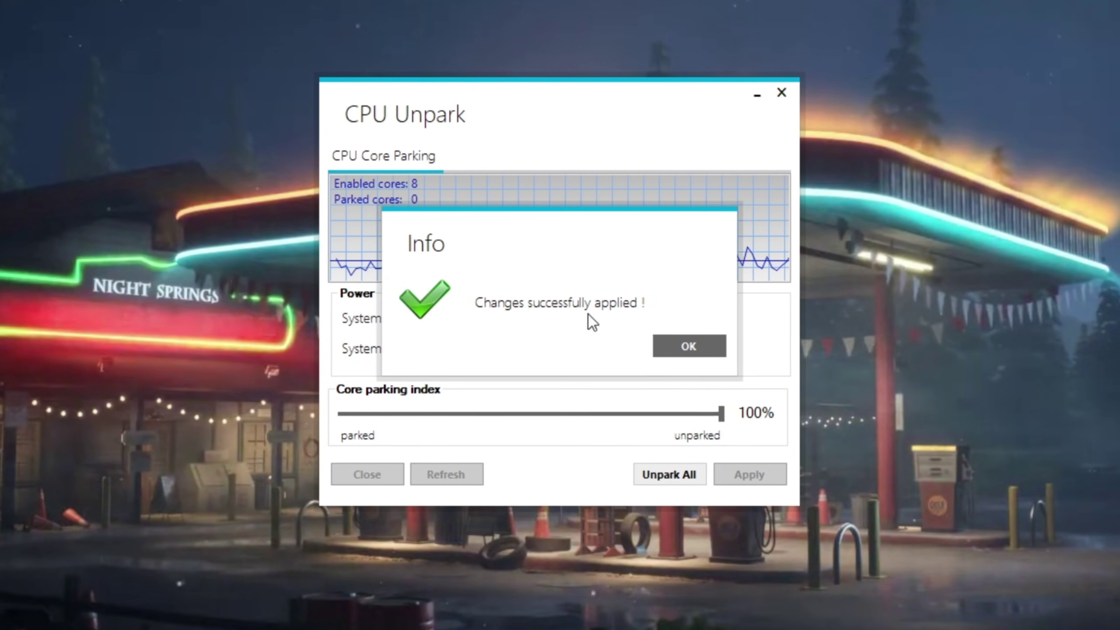
{"action": "left_click", "coordinate": [682, 347]}
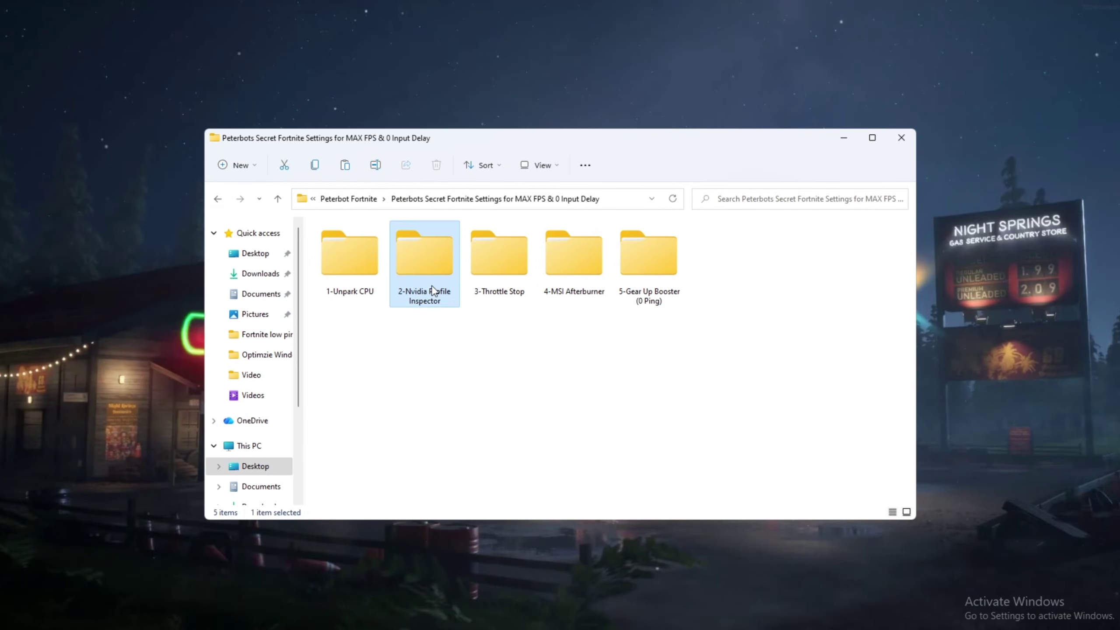
- Open the 2-Nvidia Profile Inspector folder, showing nvidiaProfileInspector.exe and Reference.xml
{"action": "double_click", "coordinate": [433, 289]}
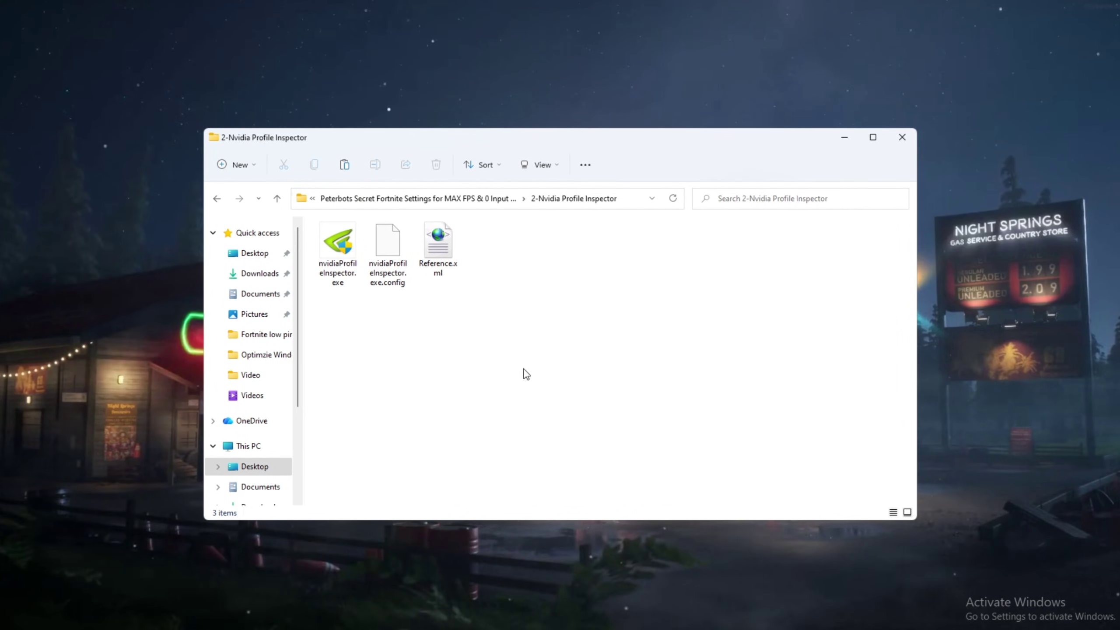
{"action": "scroll", "coordinate": [445, 342], "scroll_direction": "up", "scroll_amount": 1, "text": "ctrl"}
{"action": "scroll", "coordinate": [584, 336], "scroll_direction": "up", "scroll_amount": 1, "text": "ctrl"}
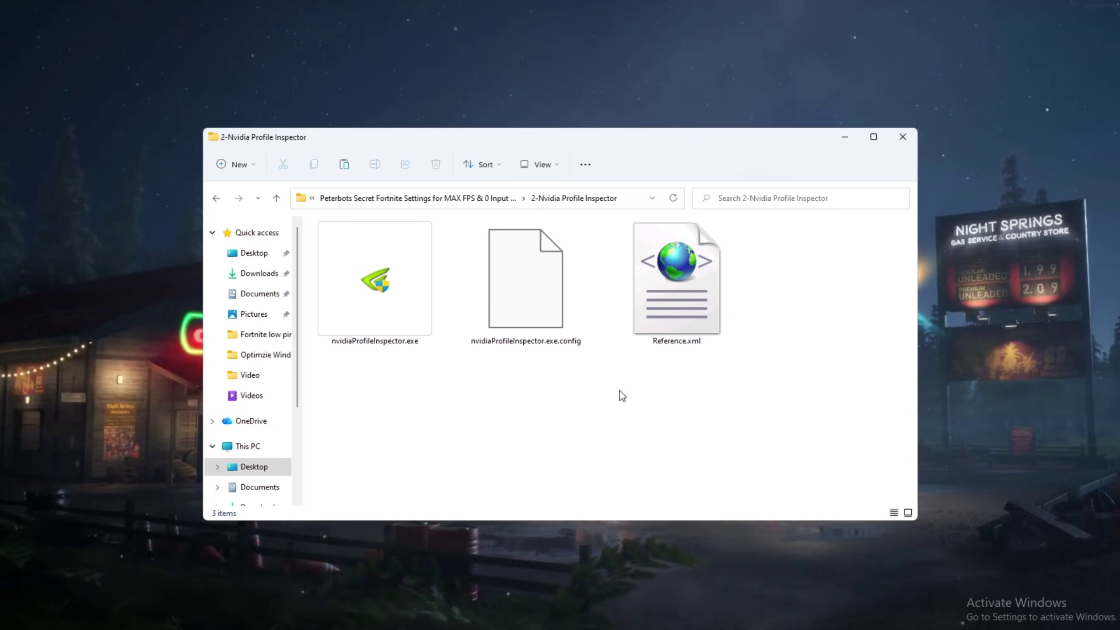
{"action": "scroll", "coordinate": [619, 390], "scroll_direction": "up", "scroll_amount": 1, "text": "ctrl"}
- Select nvidiaProfileInspector.exe and open it from its context menu
{"action": "left_click_drag", "start_coordinate": [432, 413], "coordinate": [314, 280]}
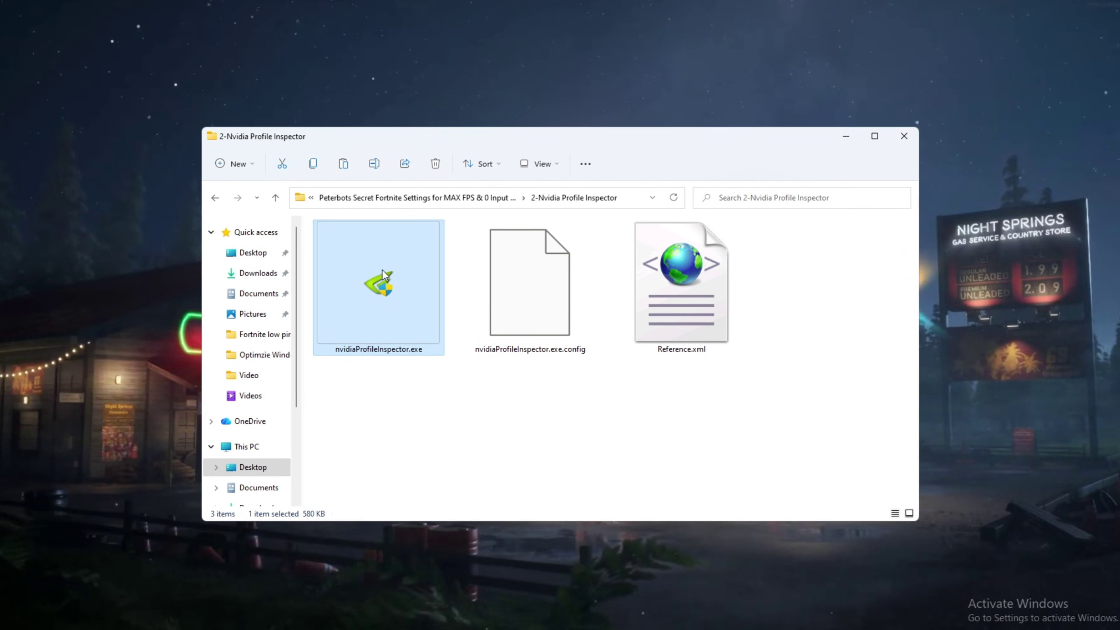
{"action": "left_click", "coordinate": [348, 331]}
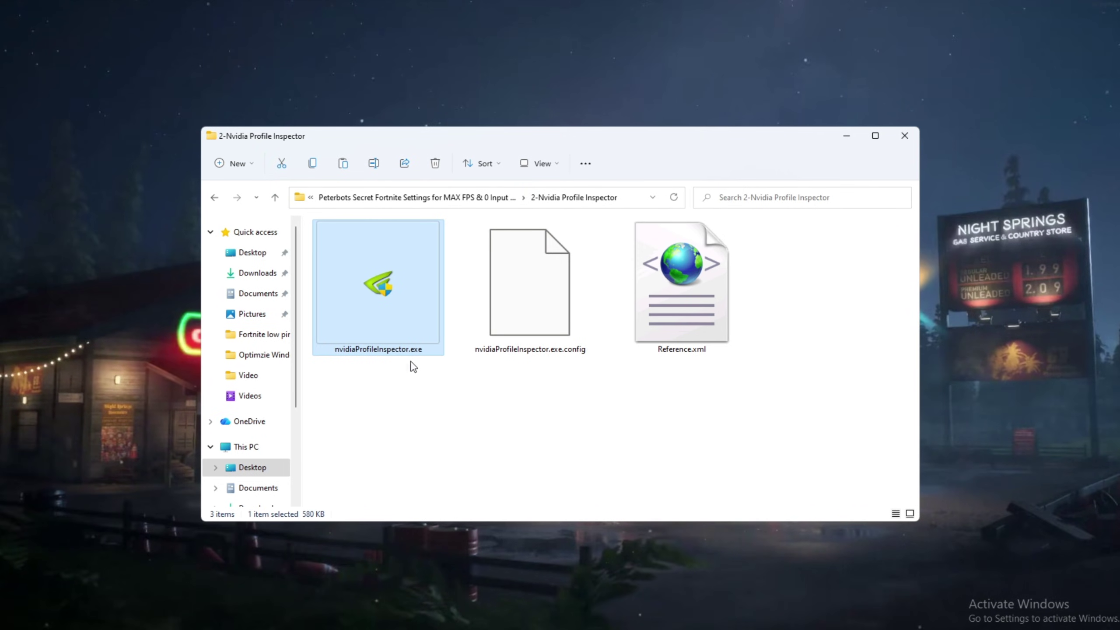
{"action": "left_click_drag", "start_coordinate": [390, 393], "coordinate": [311, 312]}
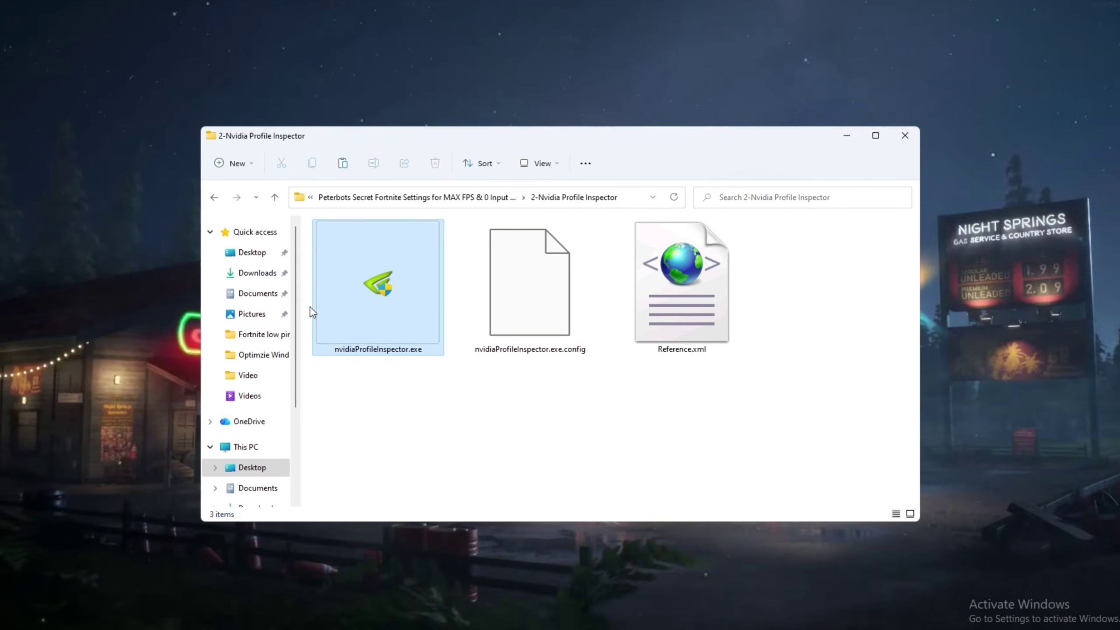
{"action": "right_click", "coordinate": [390, 320]}
{"action": "left_click", "coordinate": [438, 388]}
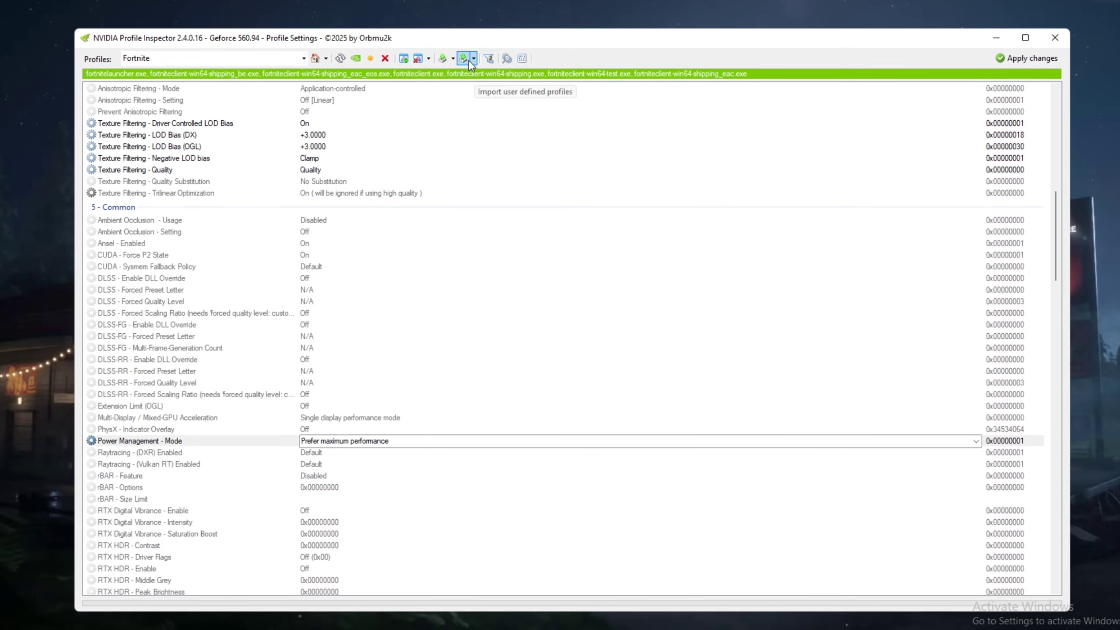
{"action": "scroll", "coordinate": [237, 134], "scroll_direction": "up", "scroll_amount": 4}
{"action": "scroll", "coordinate": [390, 256], "scroll_direction": "up", "scroll_amount": 5}
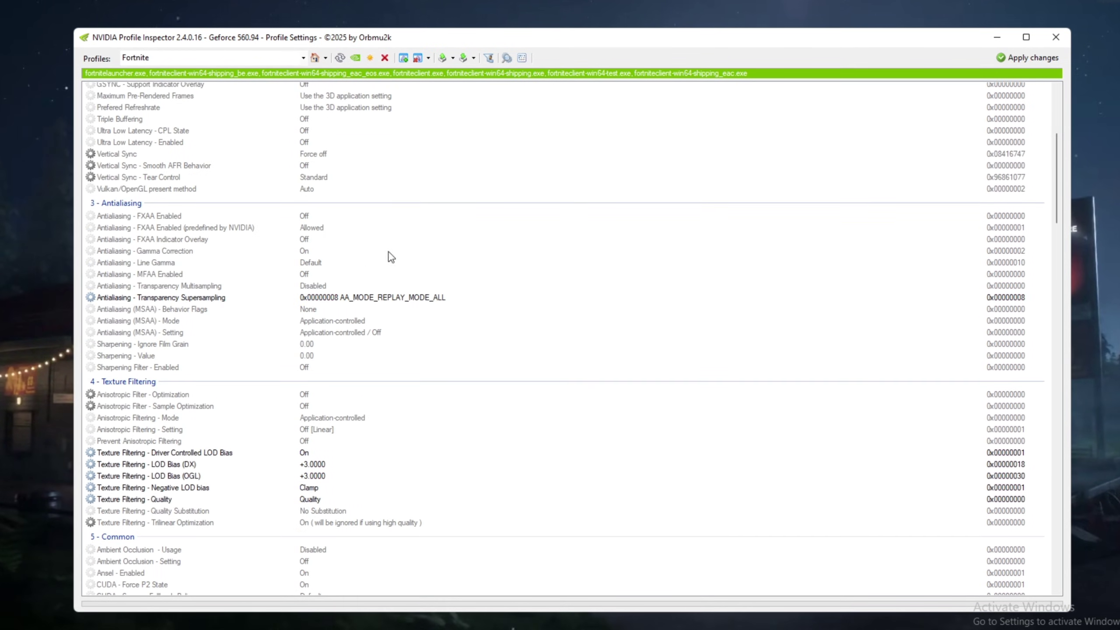
{"action": "scroll", "coordinate": [389, 257], "scroll_direction": "up", "scroll_amount": 6}
{"action": "scroll", "coordinate": [196, 216], "scroll_direction": "down", "scroll_amount": 2}
{"action": "scroll", "coordinate": [202, 282], "scroll_direction": "down", "scroll_amount": 3}
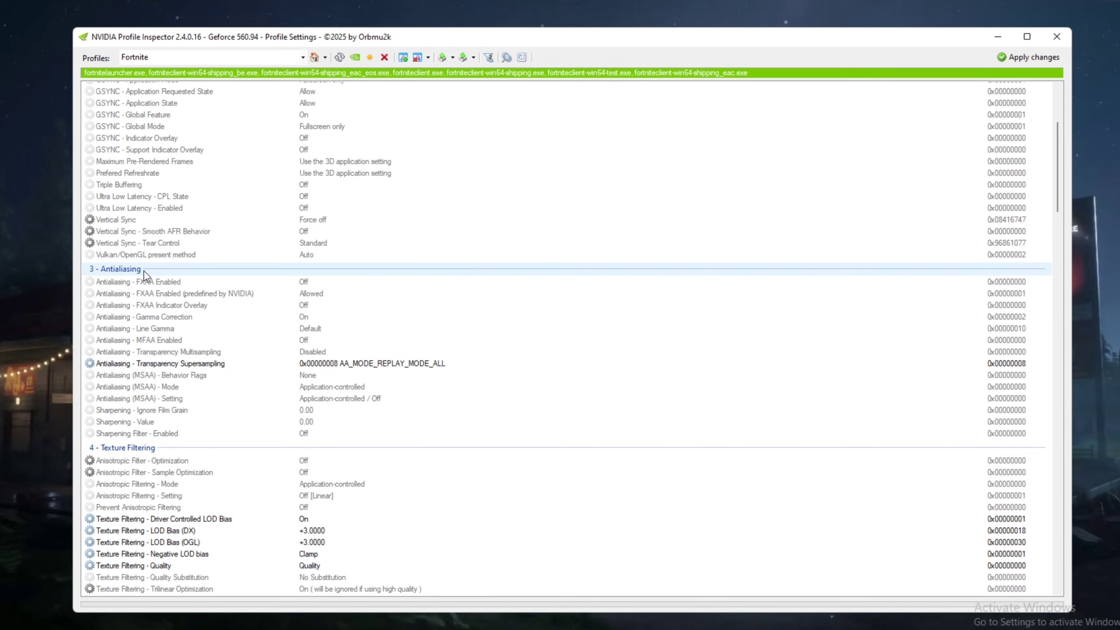
{"action": "scroll", "coordinate": [143, 269], "scroll_direction": "down", "scroll_amount": 2}
{"action": "left_click", "coordinate": [202, 302]}
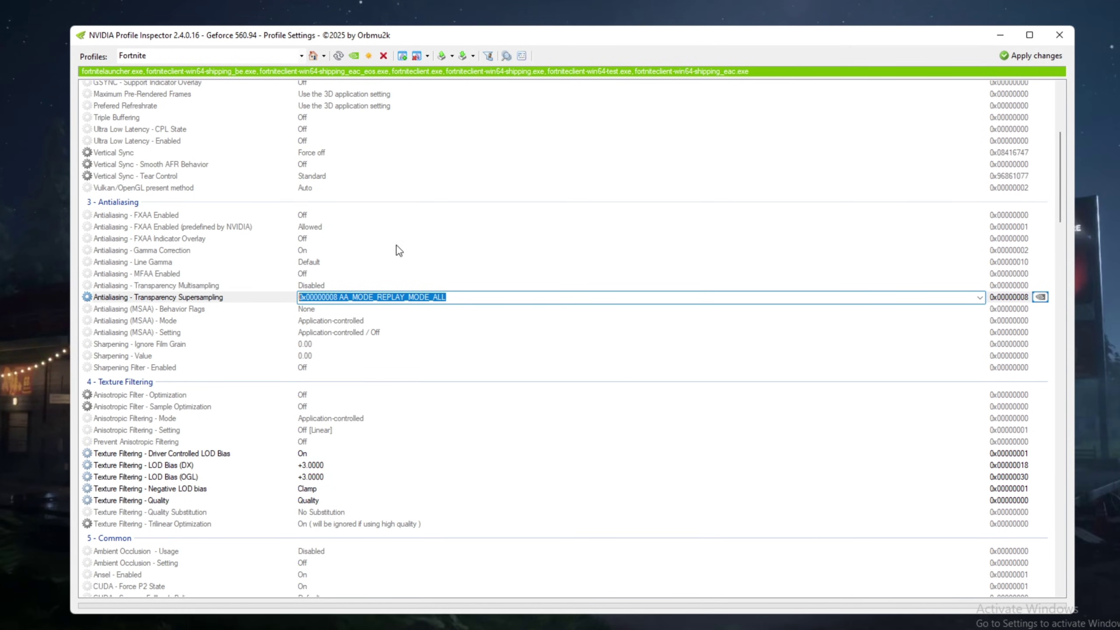
{"action": "scroll", "coordinate": [368, 268], "scroll_direction": "down", "scroll_amount": 3}
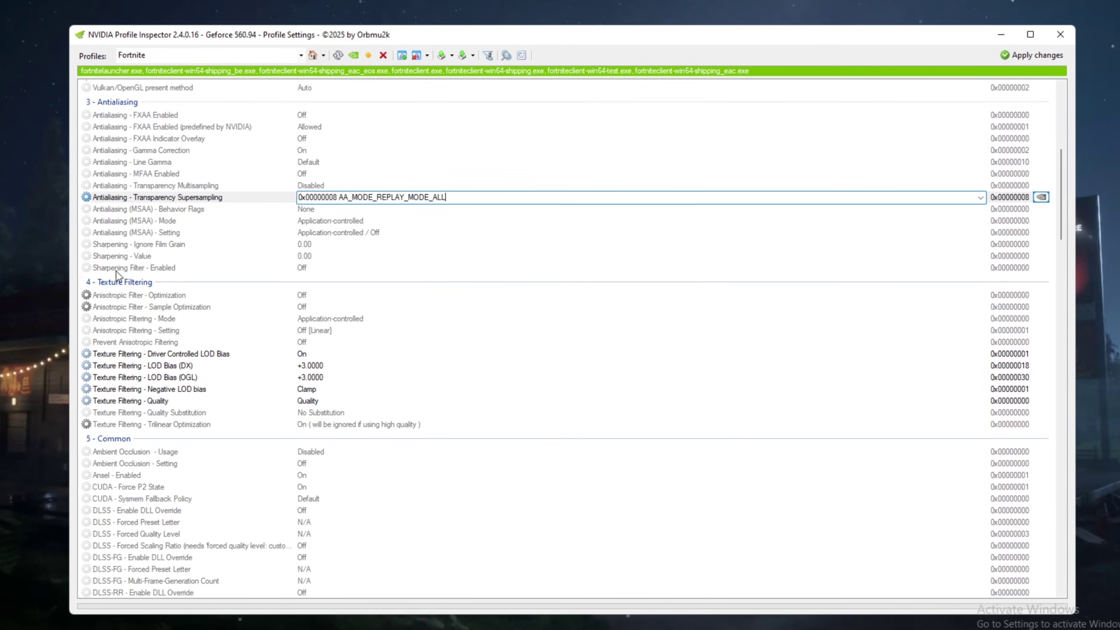
{"action": "scroll", "coordinate": [100, 289], "scroll_direction": "down", "scroll_amount": 4}
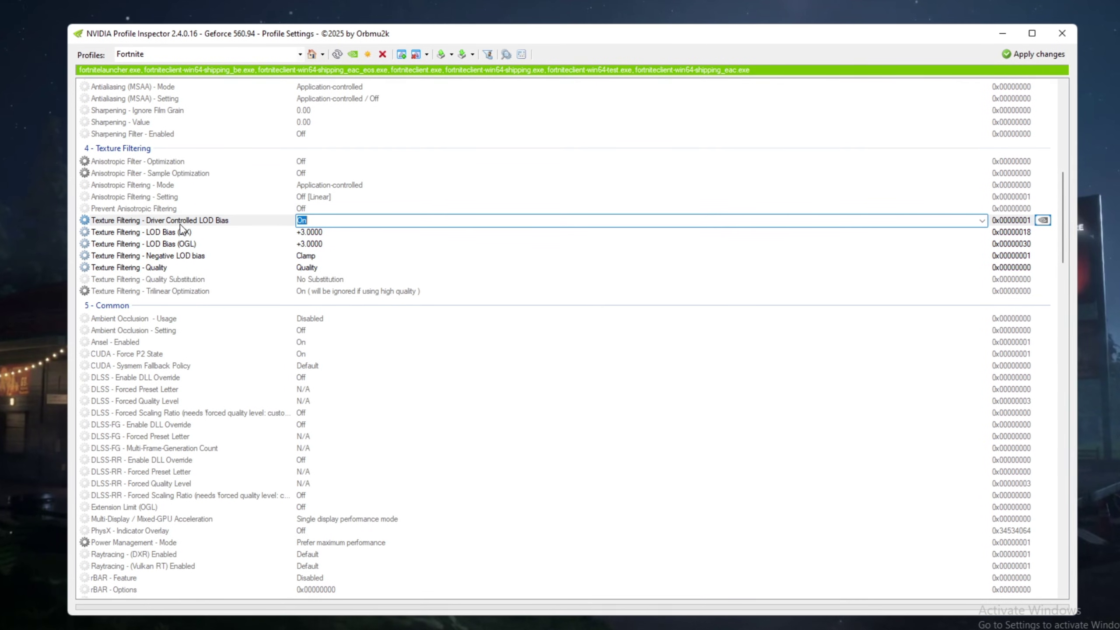
- Inspect Fortnite's LOD Bias (DX), LOD Bias (OGL) and Negative LOD bias settings
{"action": "left_click", "coordinate": [164, 234]}
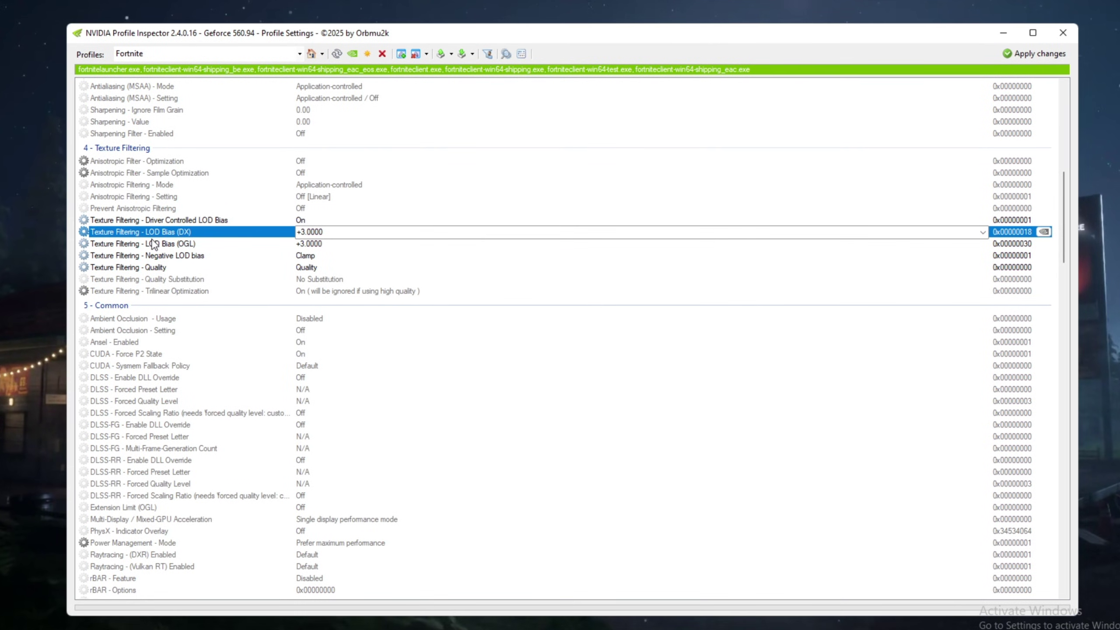
{"action": "left_click", "coordinate": [154, 244]}
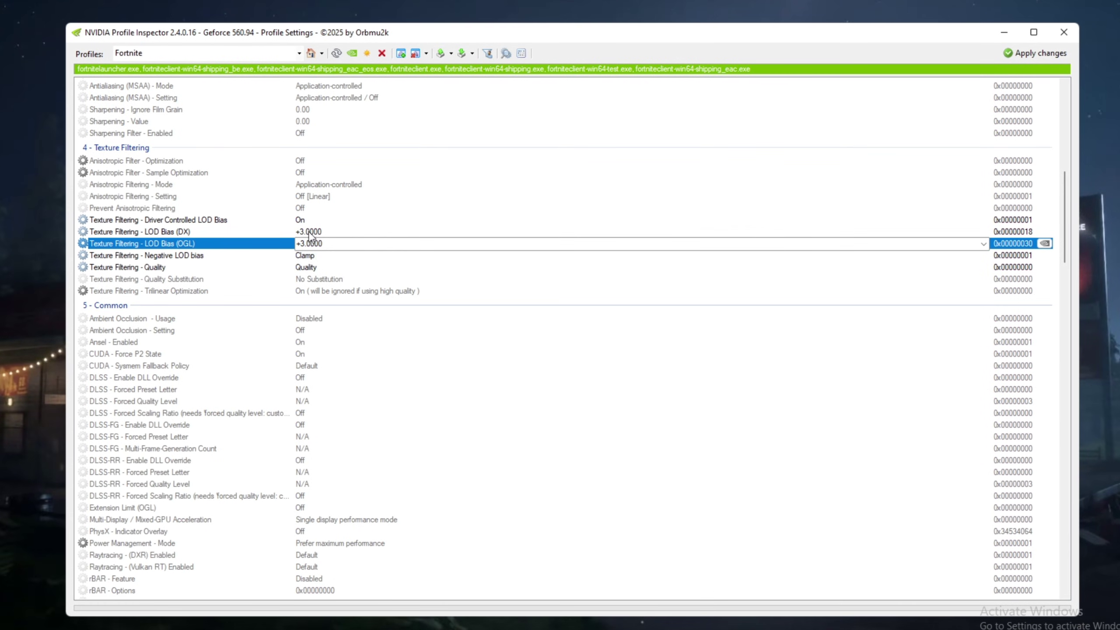
{"action": "left_click", "coordinate": [342, 231]}
{"action": "left_click", "coordinate": [340, 243]}
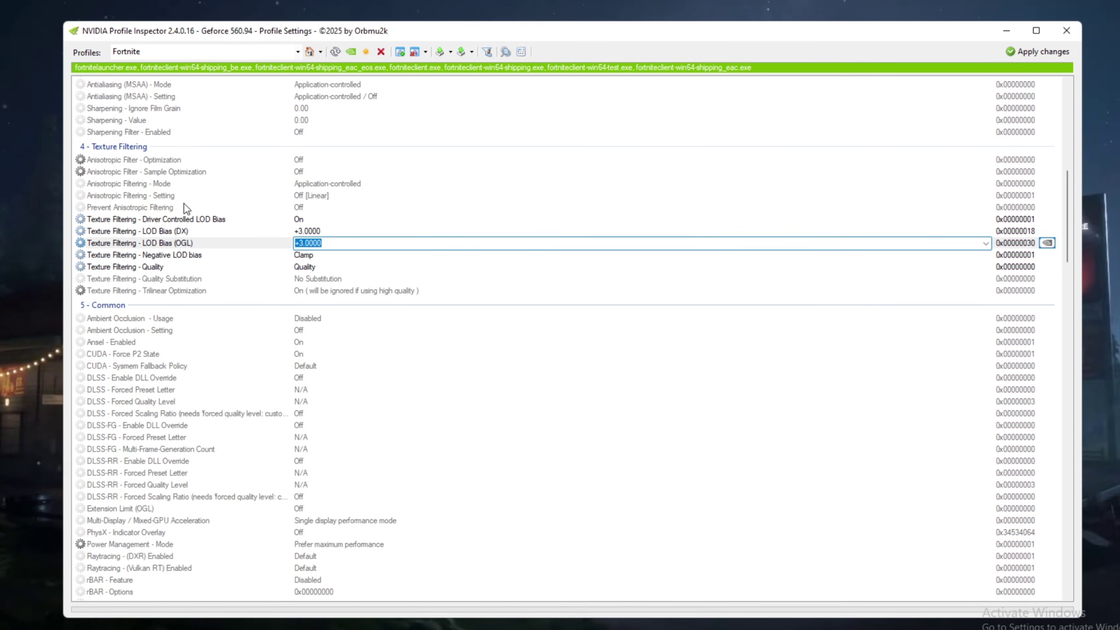
{"action": "left_click", "coordinate": [168, 254]}
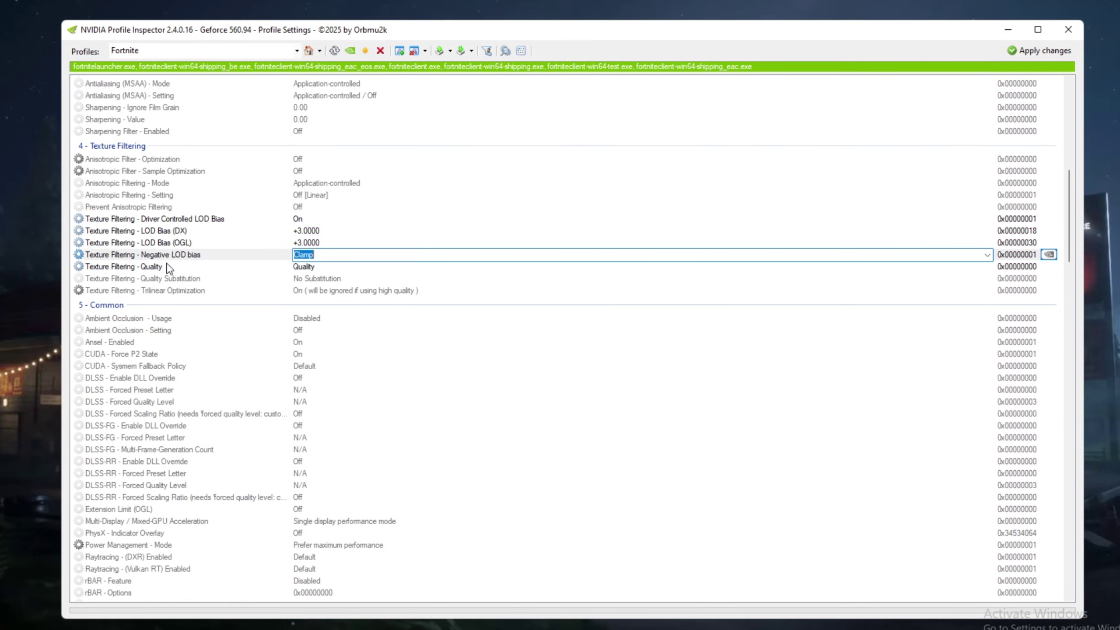
- Set texture filtering quality to High performance and power management to Optimal performance, then apply
{"action": "left_click", "coordinate": [322, 267]}
{"action": "scroll", "coordinate": [323, 270], "scroll_direction": "up", "scroll_amount": 2}
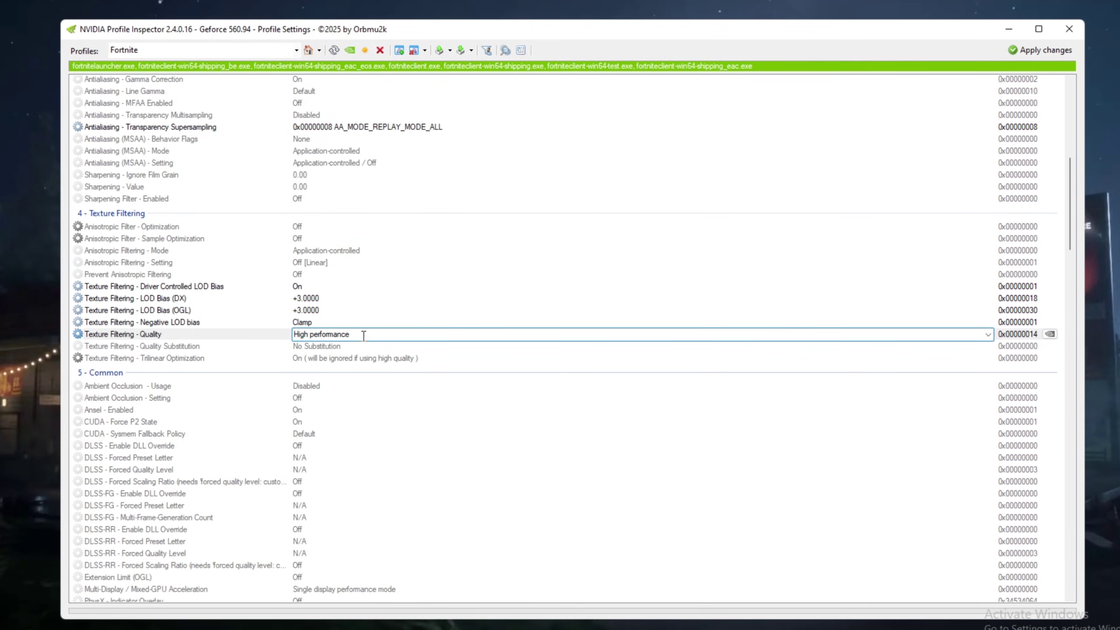
{"action": "scroll", "coordinate": [268, 428], "scroll_direction": "down", "scroll_amount": 7}
{"action": "scroll", "coordinate": [143, 350], "scroll_direction": "down", "scroll_amount": 3}
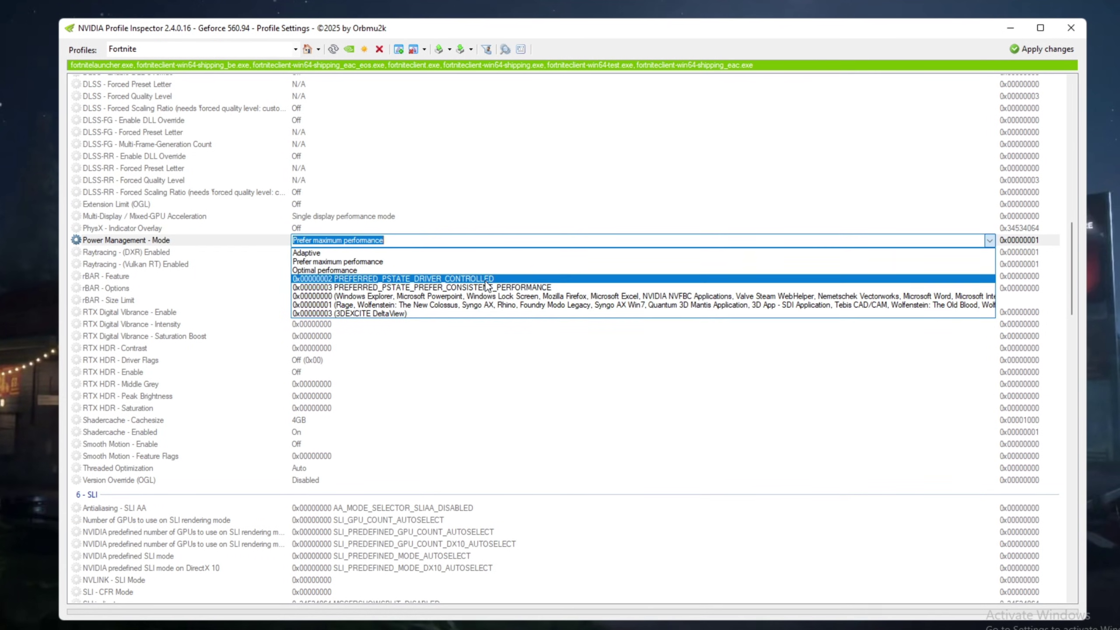
{"action": "left_click", "coordinate": [426, 278]}
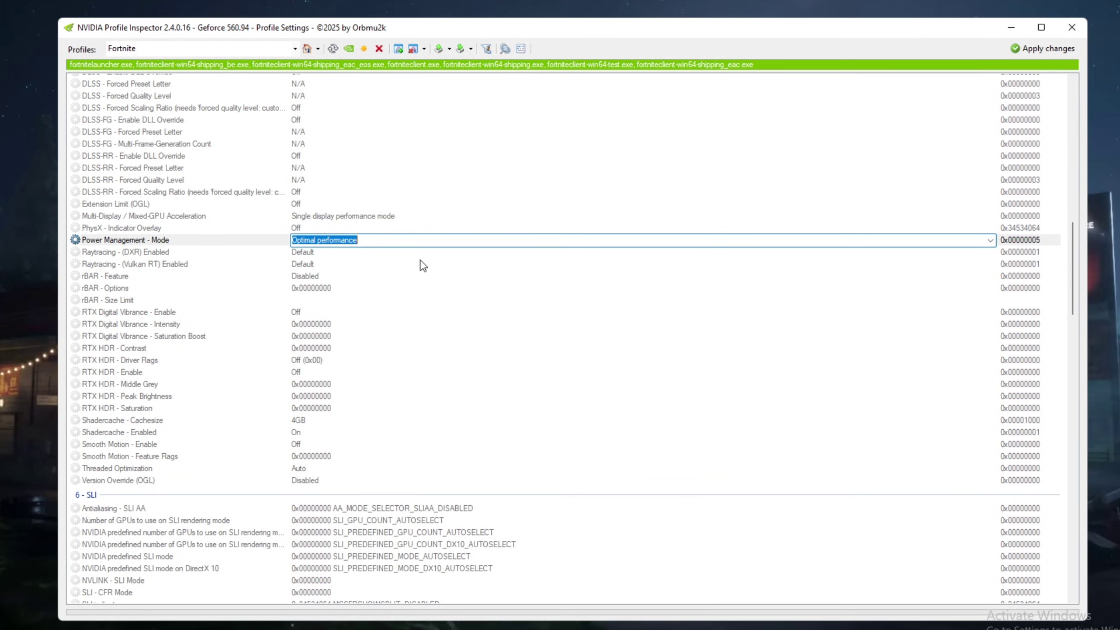
{"action": "left_click", "coordinate": [1059, 47]}
{"action": "scroll", "coordinate": [829, 121], "scroll_direction": "up", "scroll_amount": 10}
{"action": "scroll", "coordinate": [601, 306], "scroll_direction": "up", "scroll_amount": 7}
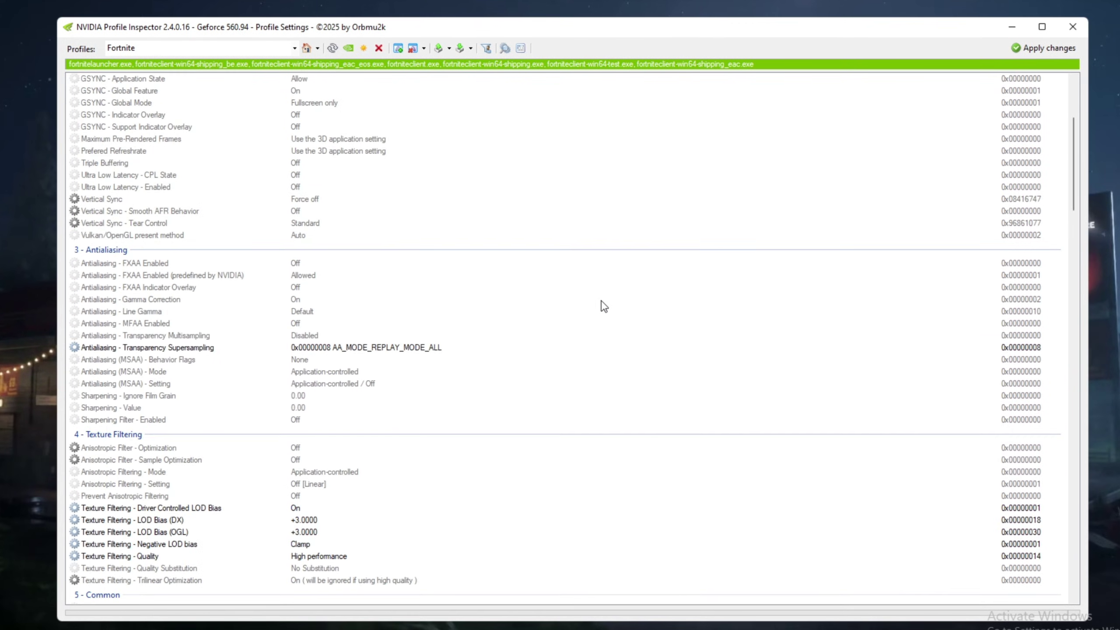
{"action": "scroll", "coordinate": [422, 207], "scroll_direction": "up", "scroll_amount": 5}
{"action": "scroll", "coordinate": [519, 110], "scroll_direction": "up", "scroll_amount": 1}
{"action": "scroll", "coordinate": [775, 260], "scroll_direction": "down", "scroll_amount": 5}
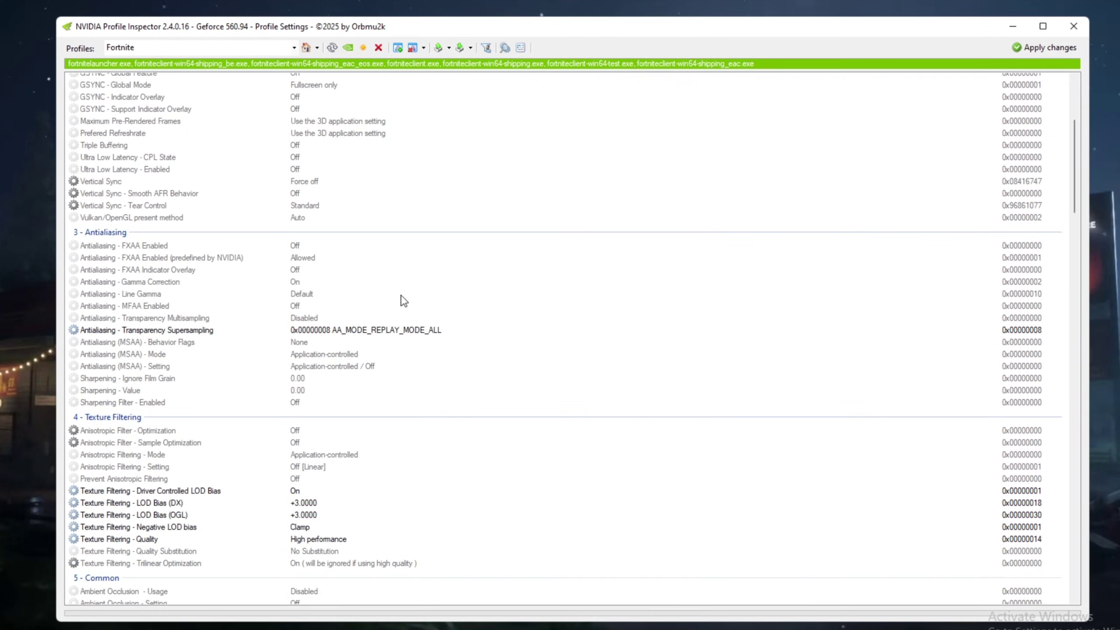
{"action": "scroll", "coordinate": [400, 301], "scroll_direction": "down", "scroll_amount": 5}
{"action": "scroll", "coordinate": [446, 217], "scroll_direction": "down", "scroll_amount": 1}
{"action": "scroll", "coordinate": [578, 248], "scroll_direction": "down", "scroll_amount": 6}
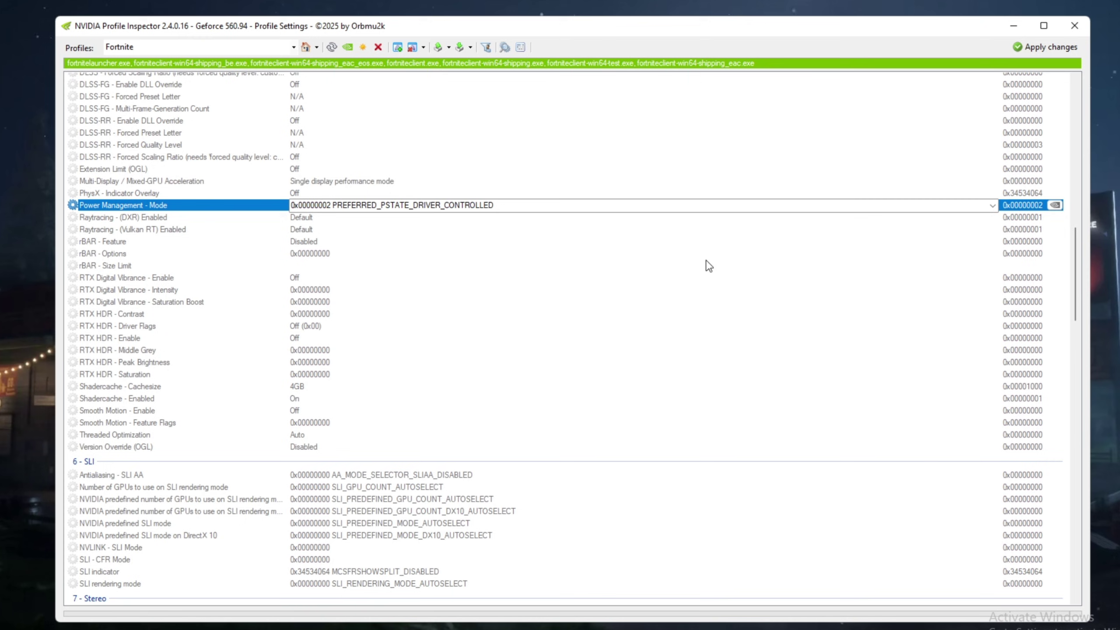
{"action": "scroll", "coordinate": [705, 265], "scroll_direction": "down", "scroll_amount": 7}
{"action": "scroll", "coordinate": [587, 251], "scroll_direction": "down", "scroll_amount": 4}
{"action": "scroll", "coordinate": [502, 253], "scroll_direction": "down", "scroll_amount": 4}
{"action": "scroll", "coordinate": [585, 160], "scroll_direction": "down", "scroll_amount": 6}
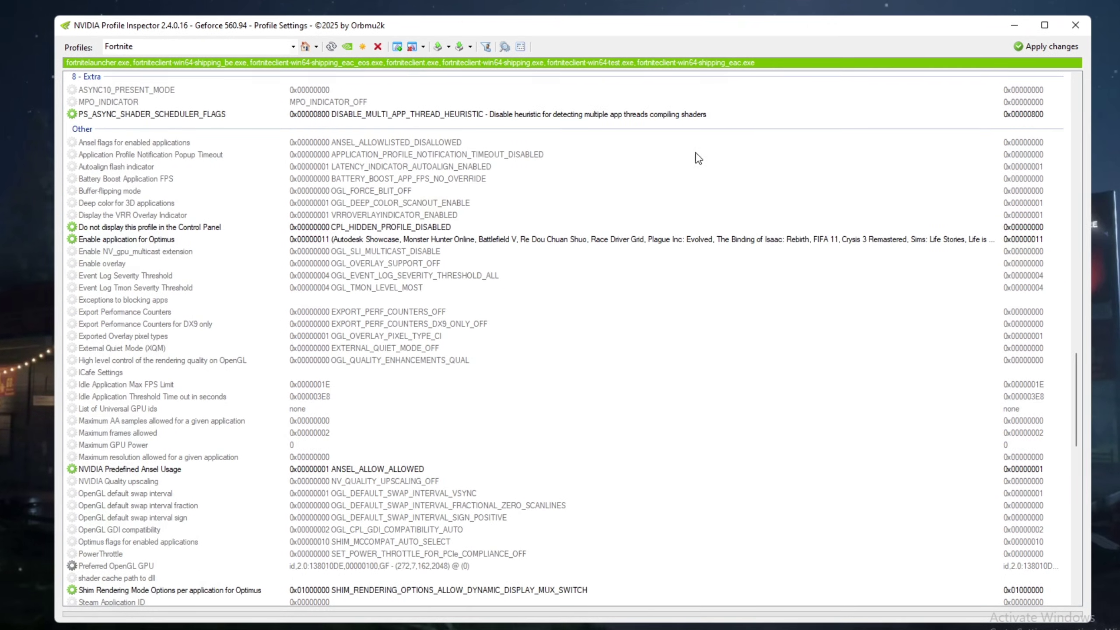
{"action": "scroll", "coordinate": [698, 158], "scroll_direction": "down", "scroll_amount": 5}
{"action": "scroll", "coordinate": [633, 239], "scroll_direction": "down", "scroll_amount": 5}
{"action": "scroll", "coordinate": [525, 248], "scroll_direction": "down", "scroll_amount": 5}
{"action": "scroll", "coordinate": [601, 179], "scroll_direction": "down", "scroll_amount": 5}
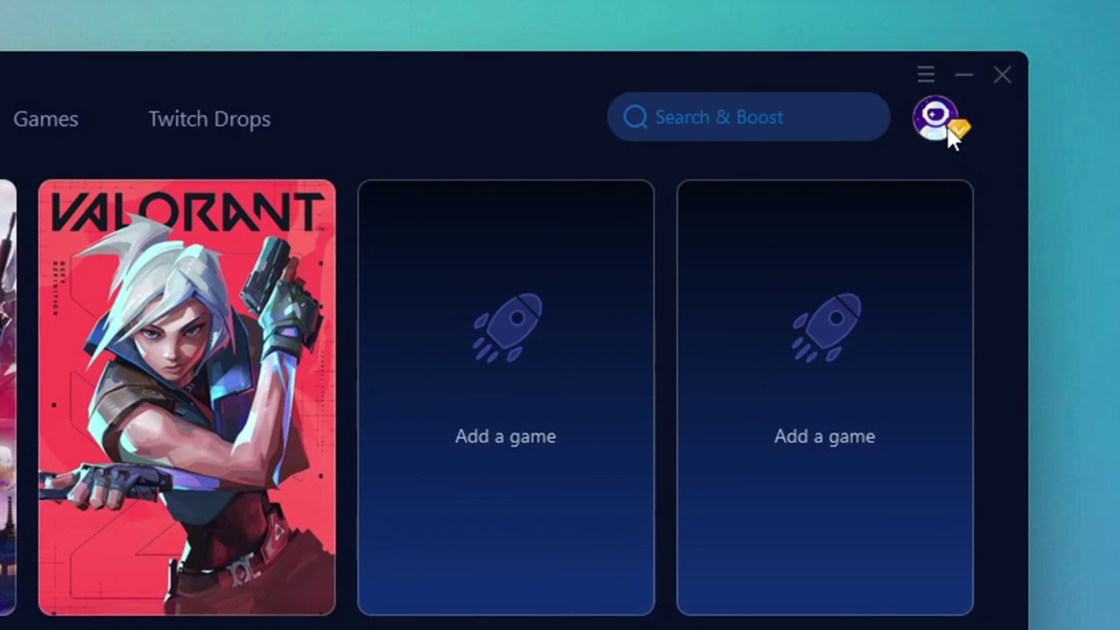
- Check the account profile, browse the Games catalogue, then Boost Fortnite from Home
{"action": "left_click", "coordinate": [938, 123]}
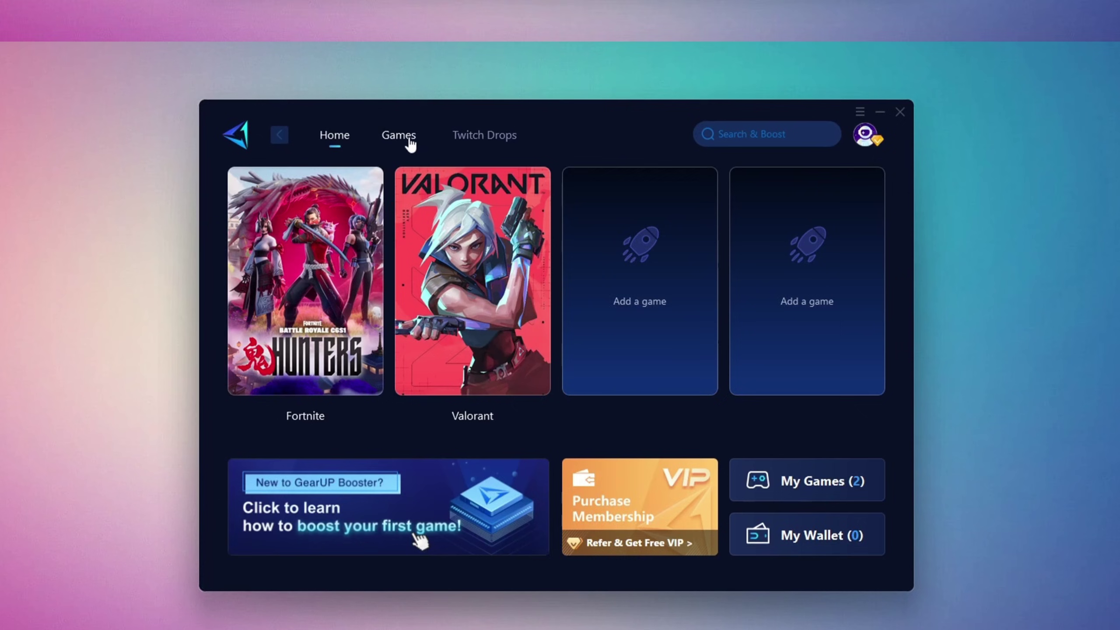
{"action": "left_click", "coordinate": [405, 133]}
{"action": "scroll", "coordinate": [525, 263], "scroll_direction": "down", "scroll_amount": 3}
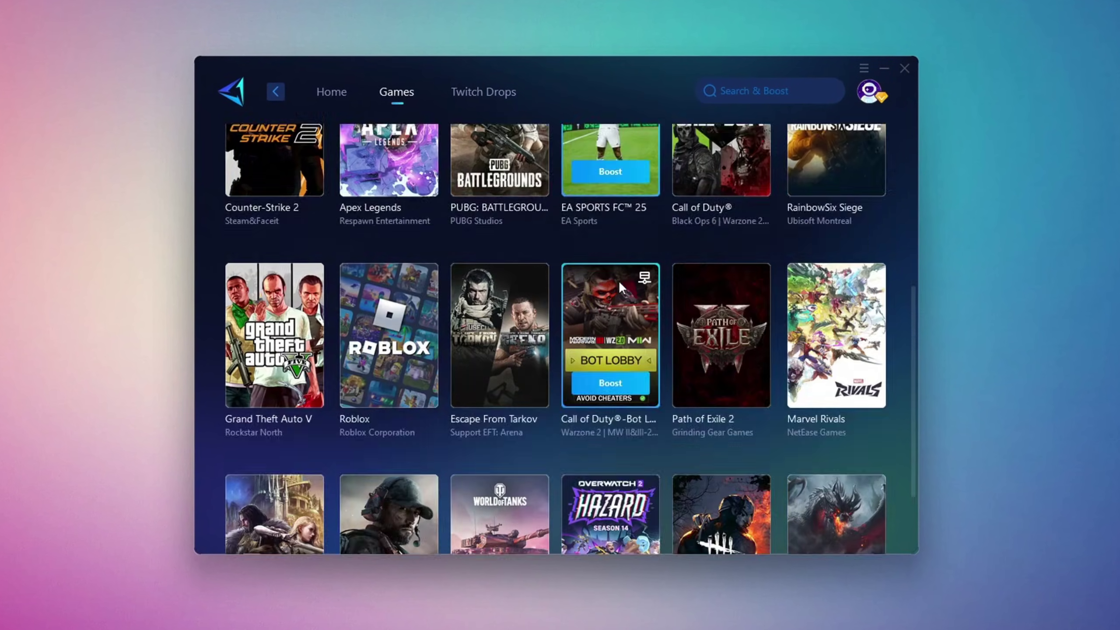
{"action": "scroll", "coordinate": [579, 330], "scroll_direction": "down", "scroll_amount": 2}
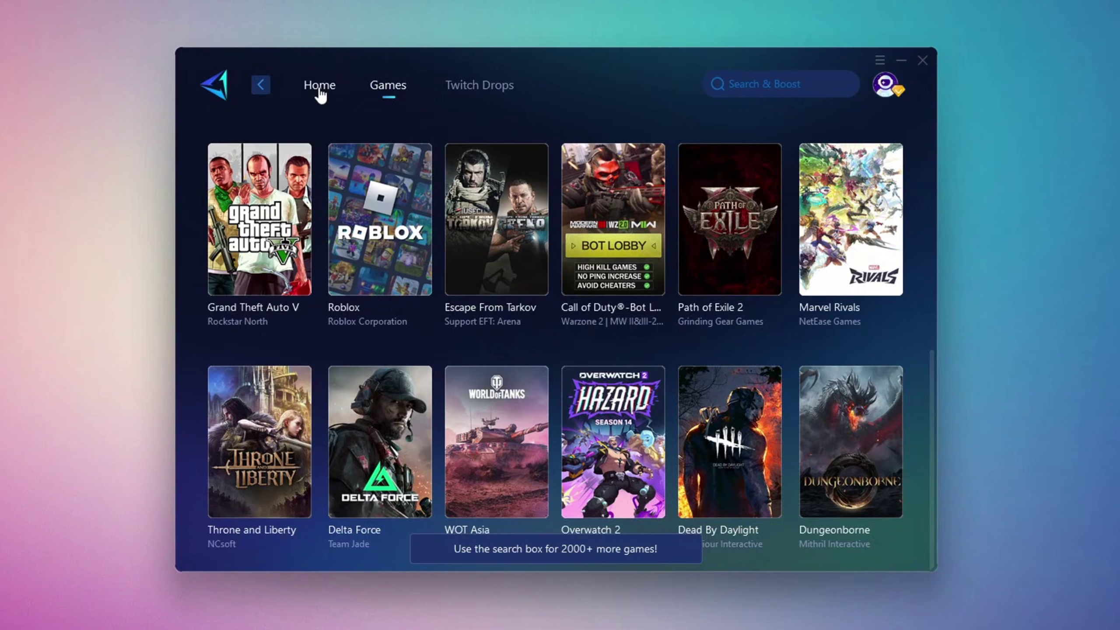
{"action": "left_click", "coordinate": [319, 88]}
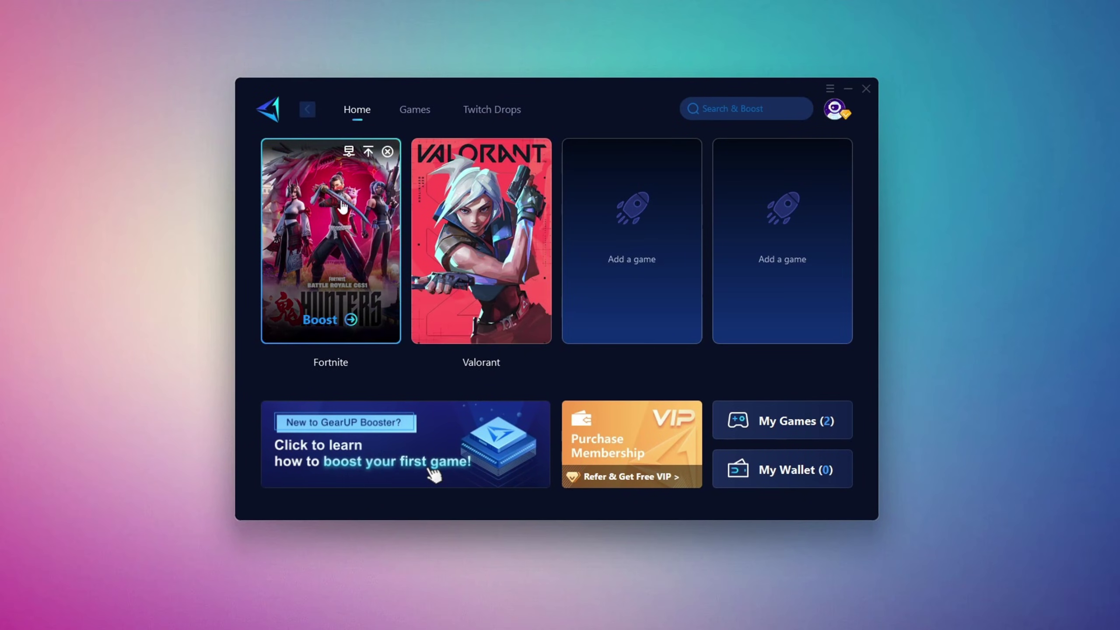
{"action": "mouse_move", "coordinate": [276, 242]}
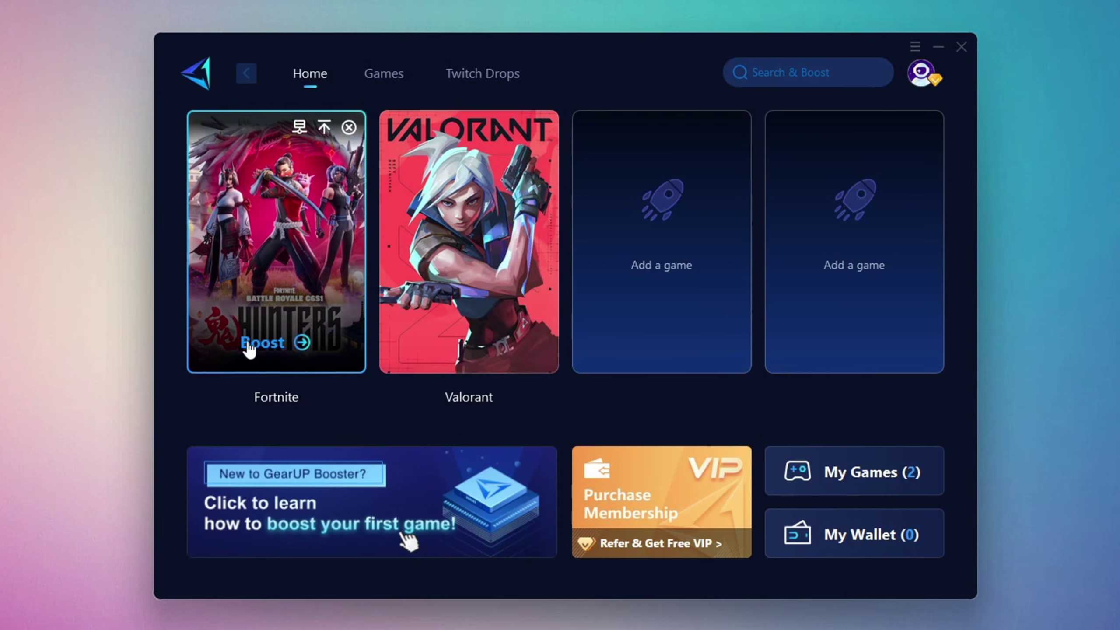
{"action": "left_click", "coordinate": [265, 342]}
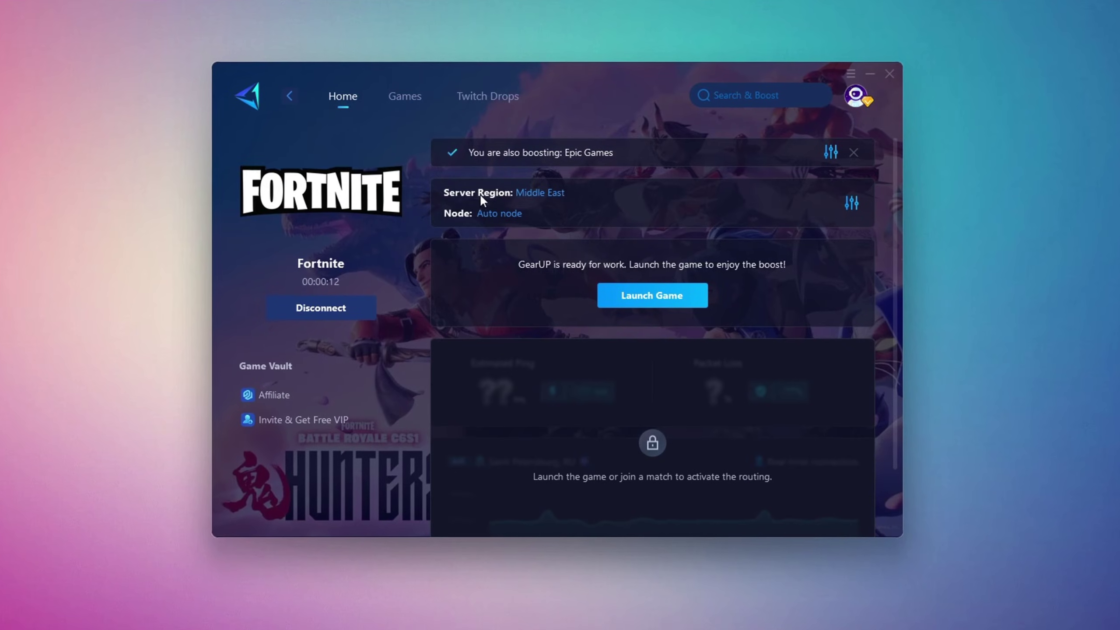
- Review the Middle East region and Auto node without changes, then close GearUP Booster
{"action": "left_click", "coordinate": [538, 194]}
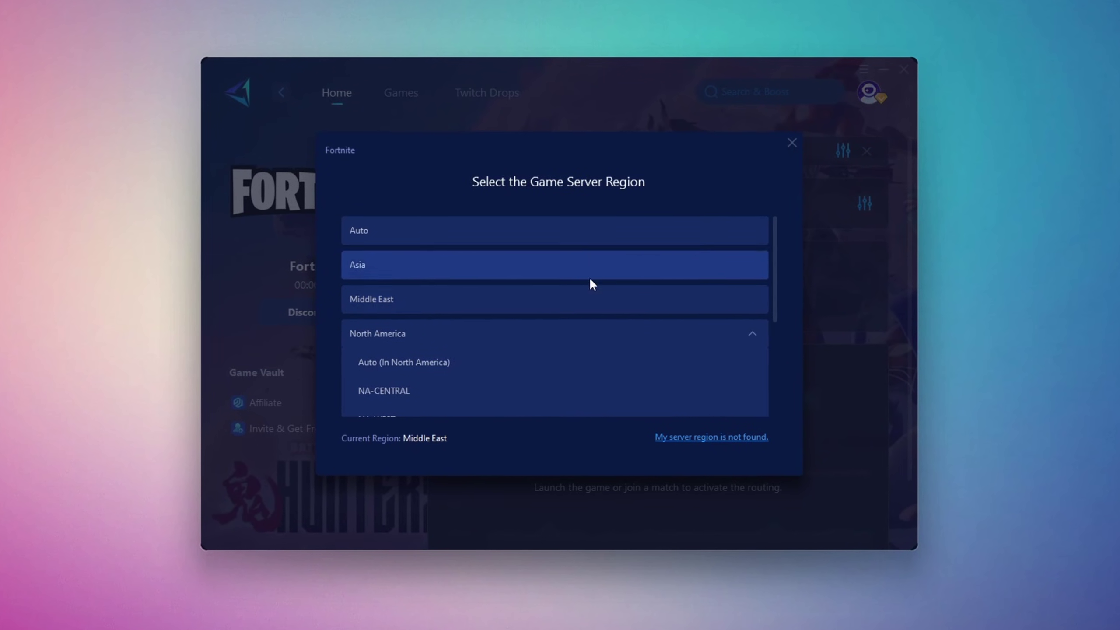
{"action": "left_click", "coordinate": [791, 143]}
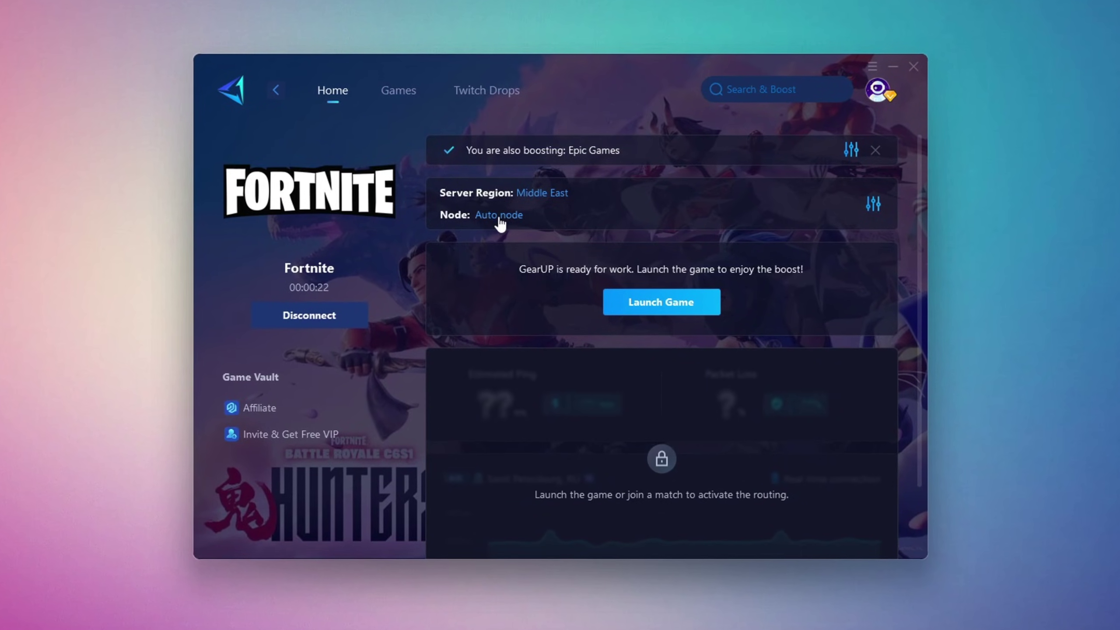
{"action": "left_click", "coordinate": [497, 215]}
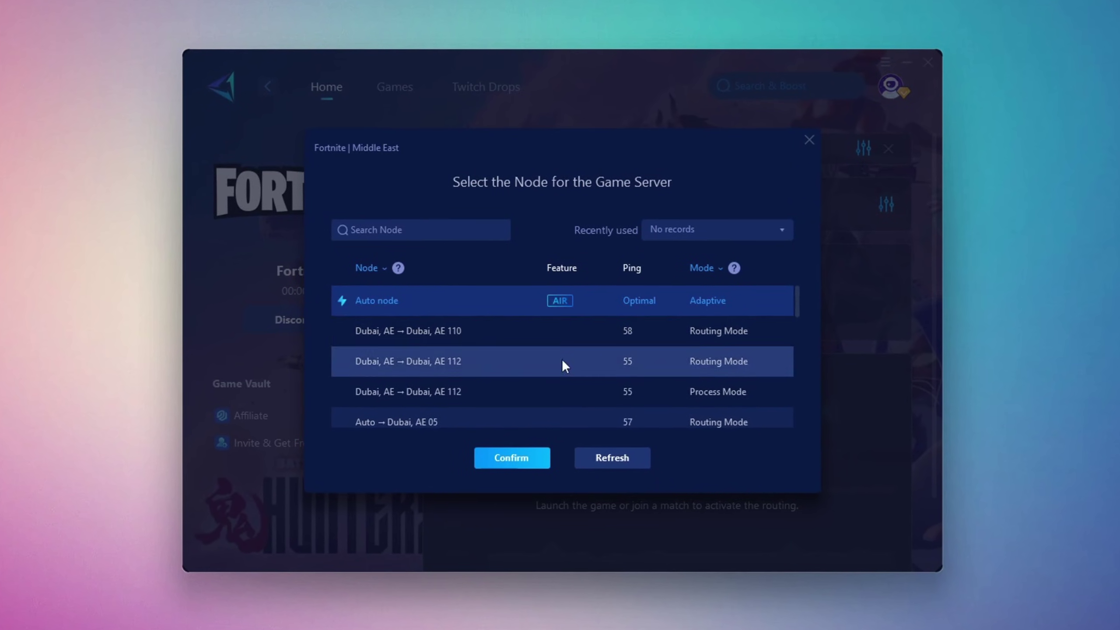
{"action": "left_click", "coordinate": [811, 141]}
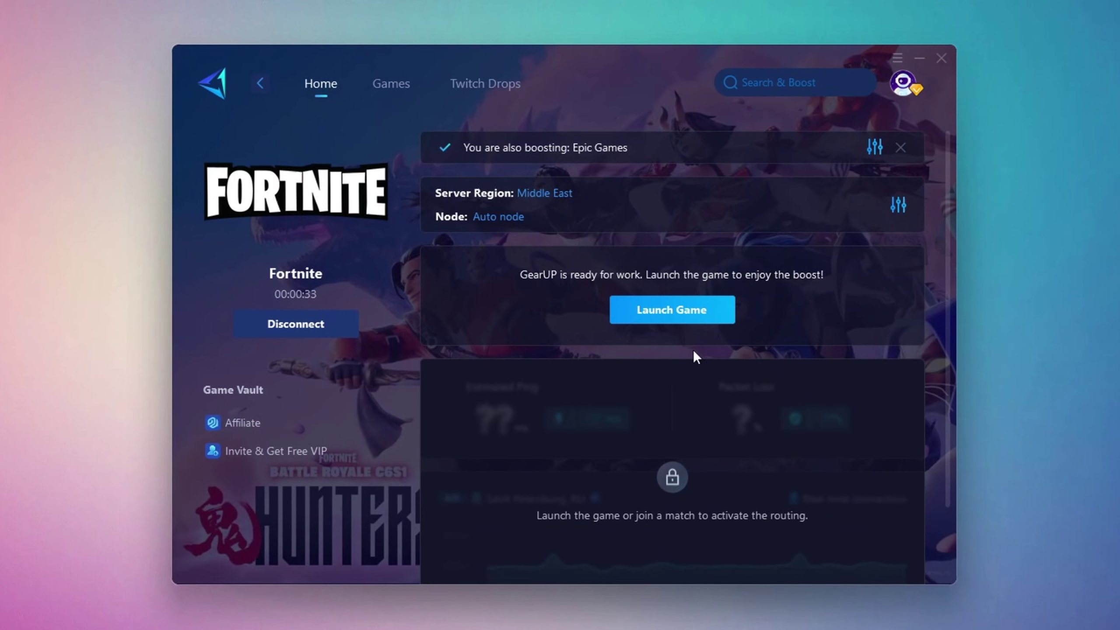
{"action": "left_click", "coordinate": [947, 63]}
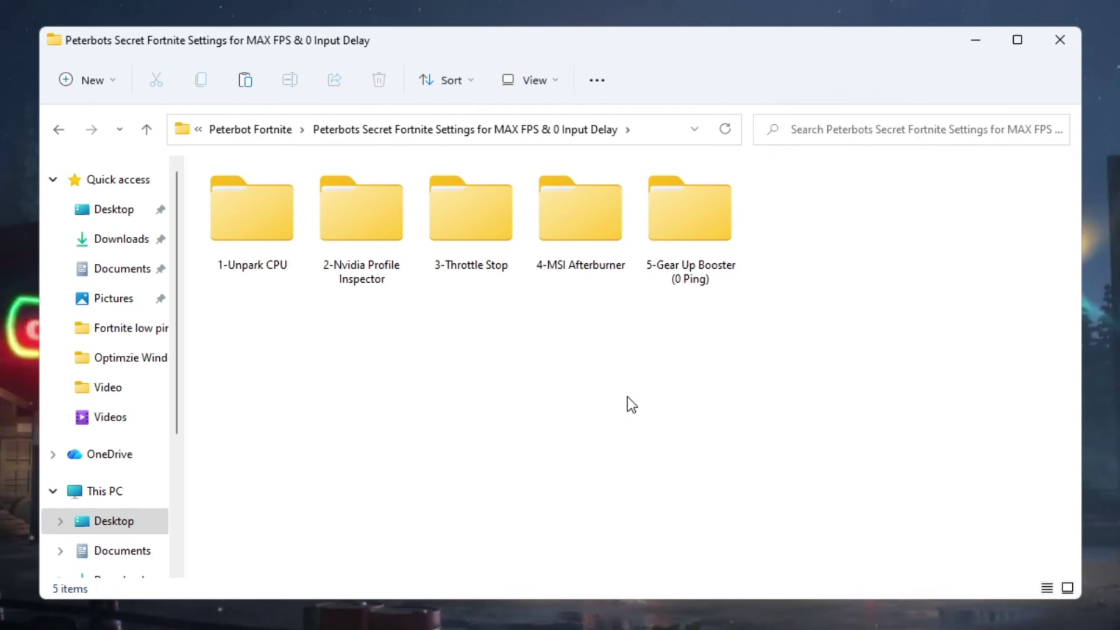
- Run ThrottleStop.exe from the 3-Throttle Stop folder as administrator, approving UAC, then minimize Explorer
{"action": "double_click", "coordinate": [461, 261]}
{"action": "left_click_drag", "start_coordinate": [800, 365], "coordinate": [825, 263]}
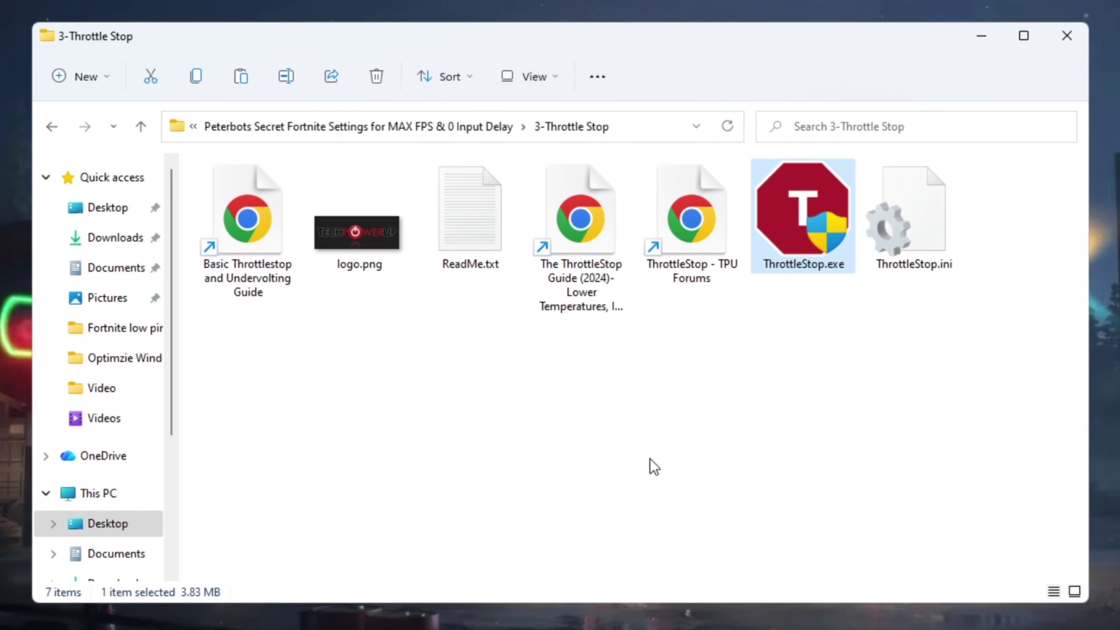
{"action": "left_click_drag", "start_coordinate": [812, 369], "coordinate": [784, 164]}
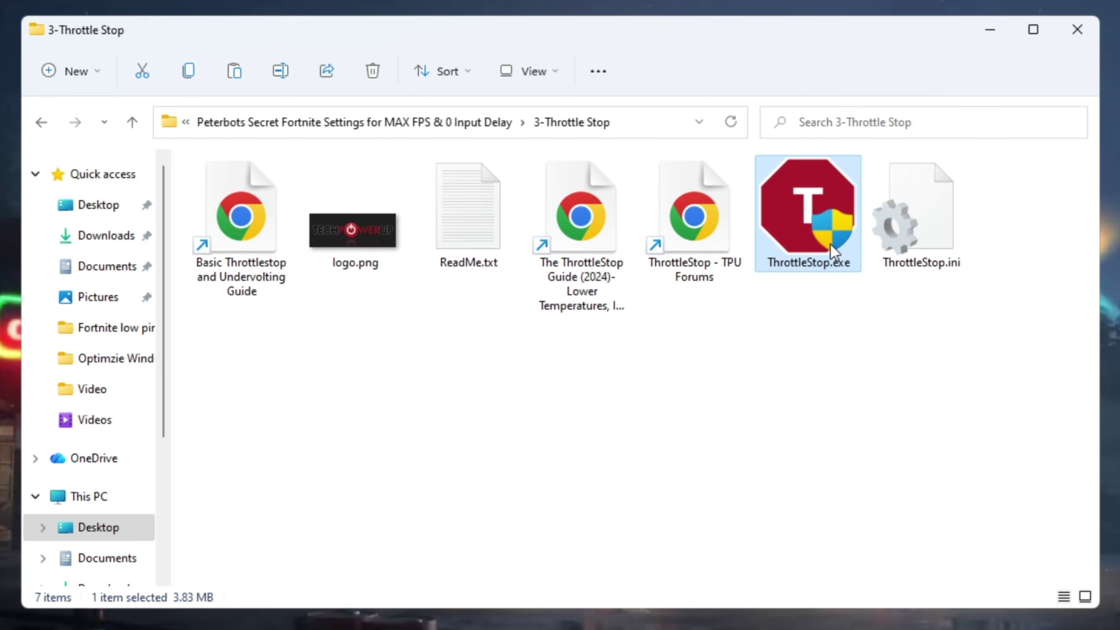
{"action": "left_click_drag", "start_coordinate": [831, 246], "coordinate": [742, 343]}
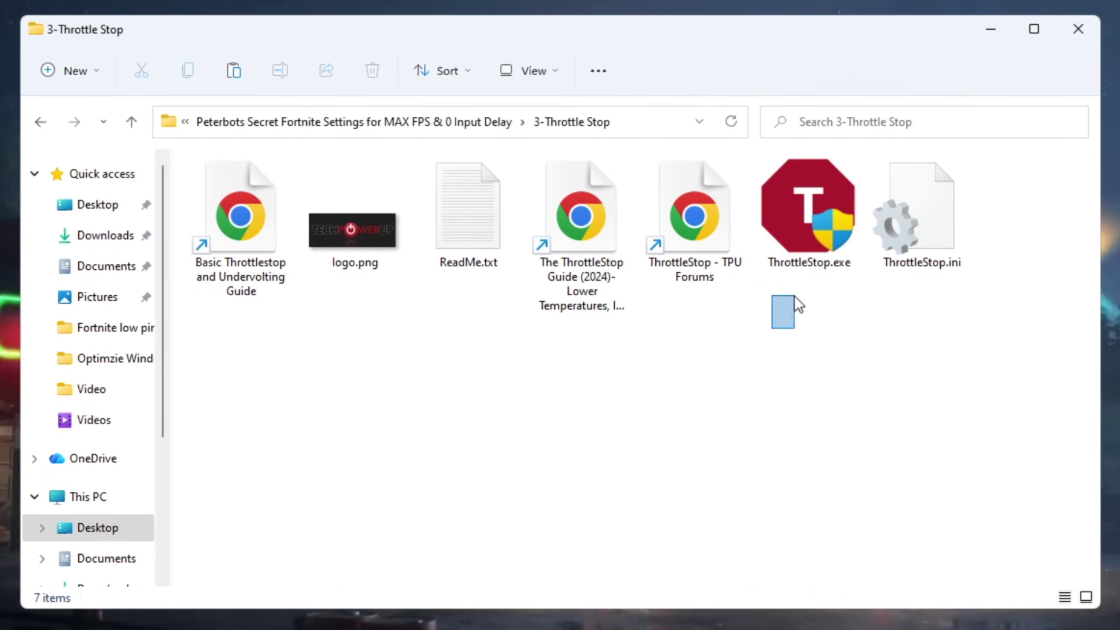
{"action": "right_click", "coordinate": [805, 250]}
{"action": "left_click", "coordinate": [886, 342]}
{"action": "left_click", "coordinate": [482, 523]}
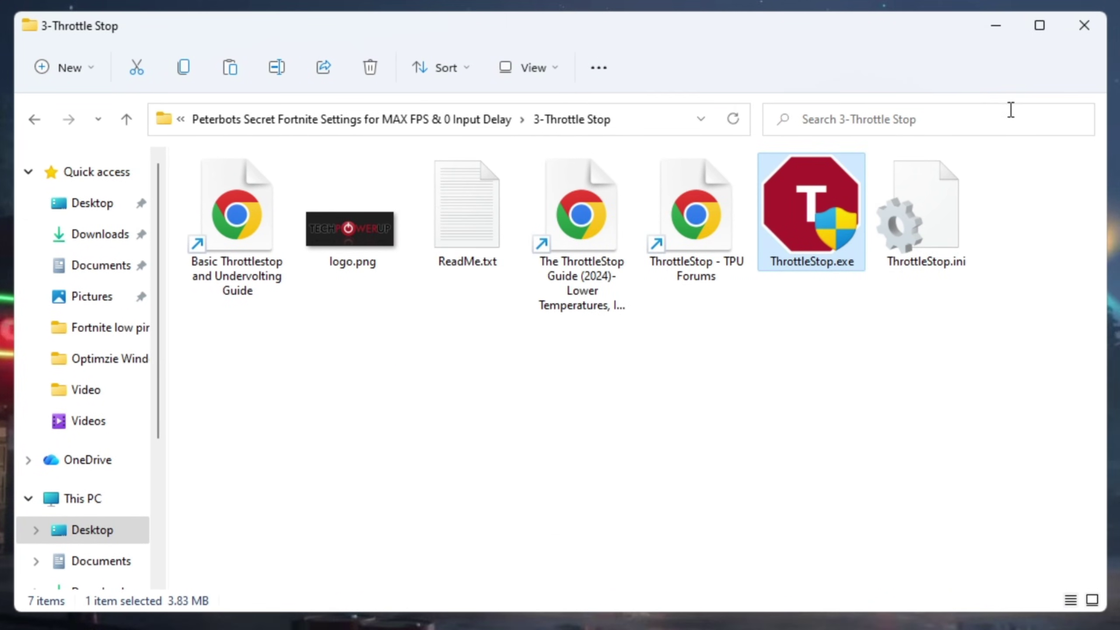
{"action": "left_click", "coordinate": [993, 27]}
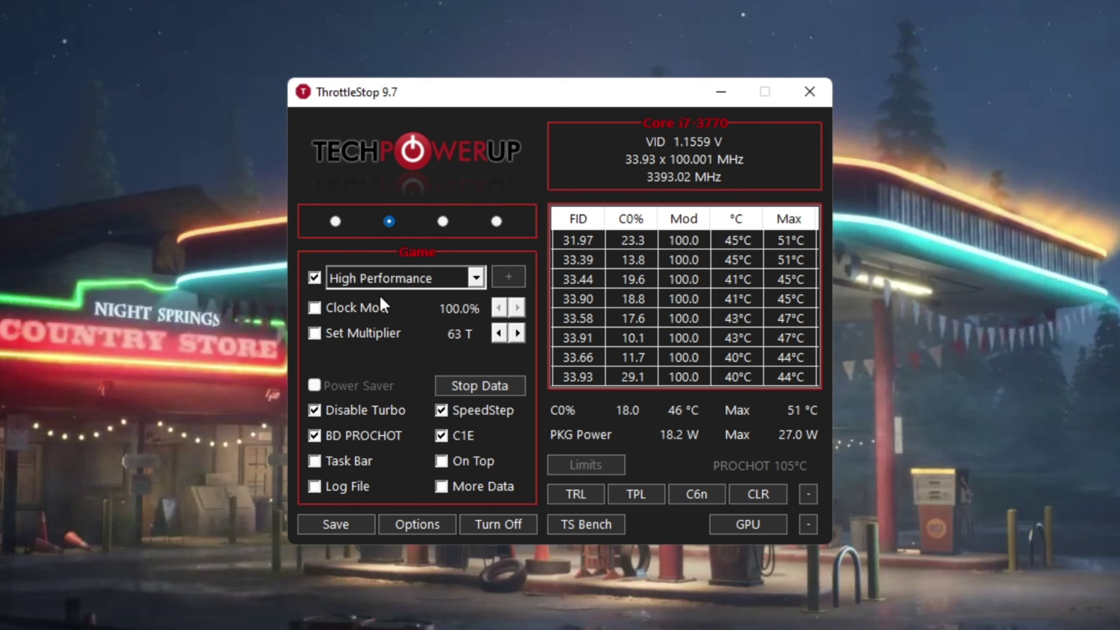
- Review ThrottleStop's Performance, Internet and Battery profiles, then select the Game profile
{"action": "left_click", "coordinate": [334, 219]}
{"action": "left_click", "coordinate": [387, 221]}
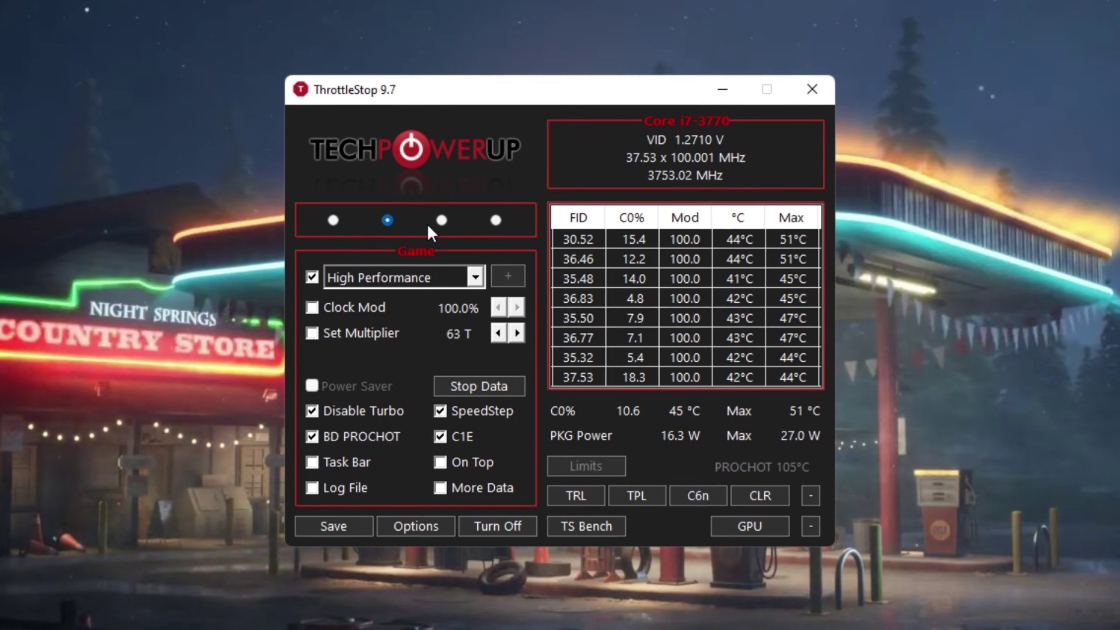
{"action": "left_click", "coordinate": [440, 219]}
{"action": "left_click", "coordinate": [491, 219]}
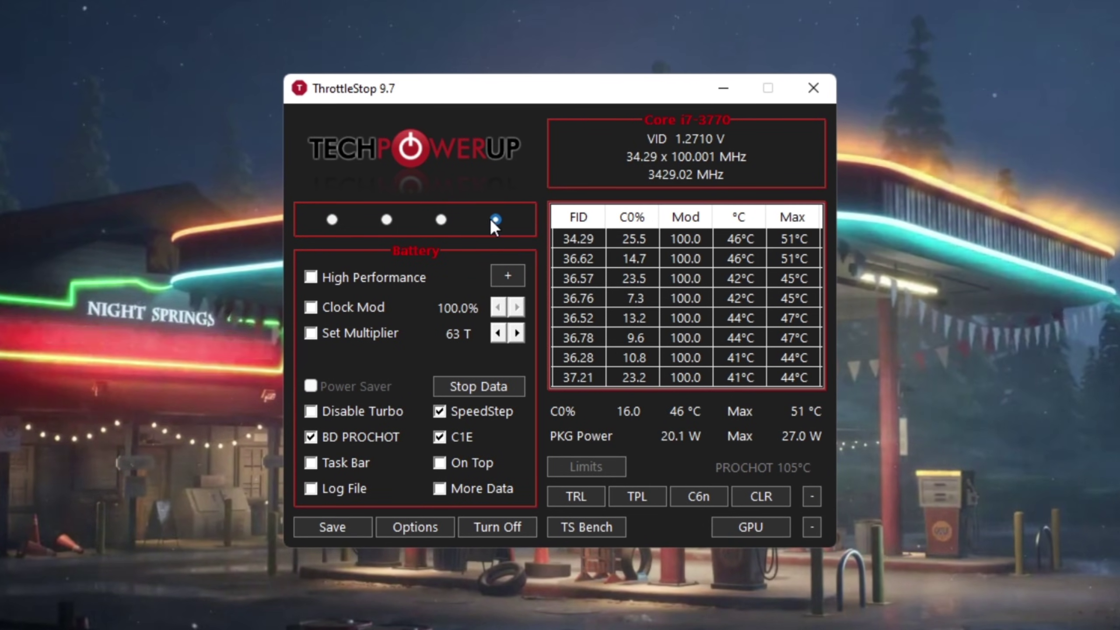
{"action": "left_click", "coordinate": [385, 219]}
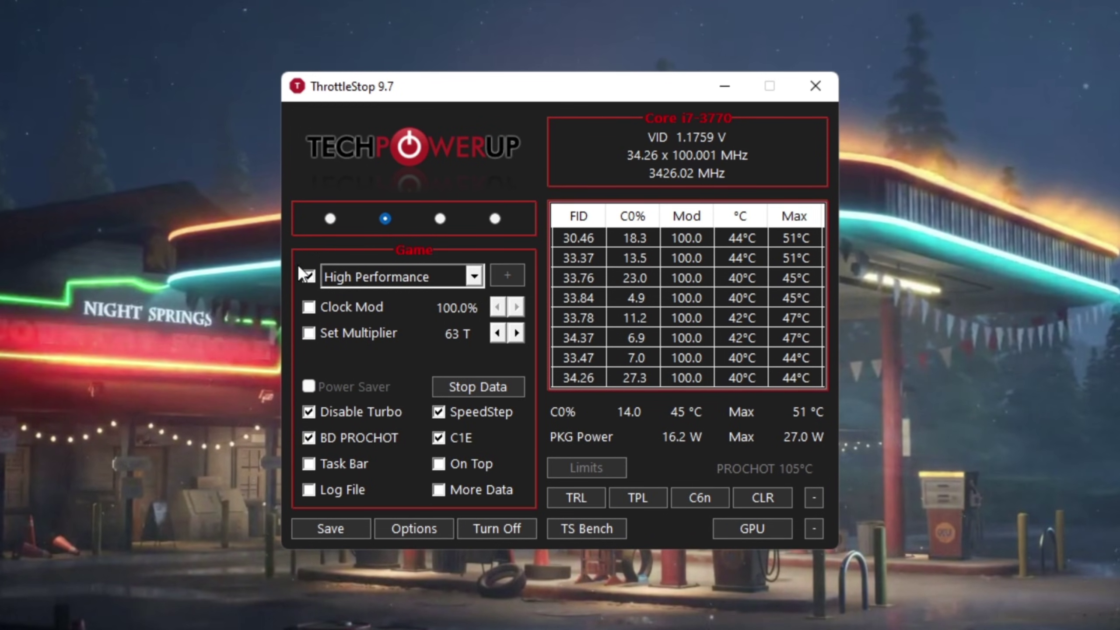
- Tick High Performance as the Game profile's power plan, then switch ThrottleStop to monitoring only
{"action": "left_click", "coordinate": [340, 275]}
{"action": "left_click", "coordinate": [307, 277]}
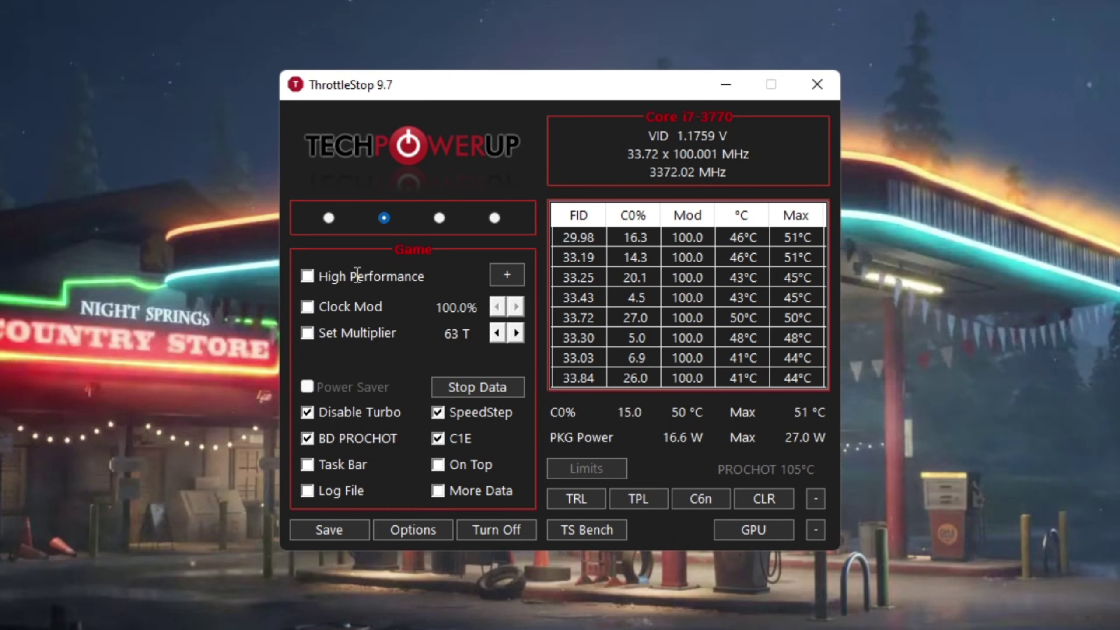
{"action": "left_click", "coordinate": [307, 277]}
{"action": "left_click", "coordinate": [342, 275]}
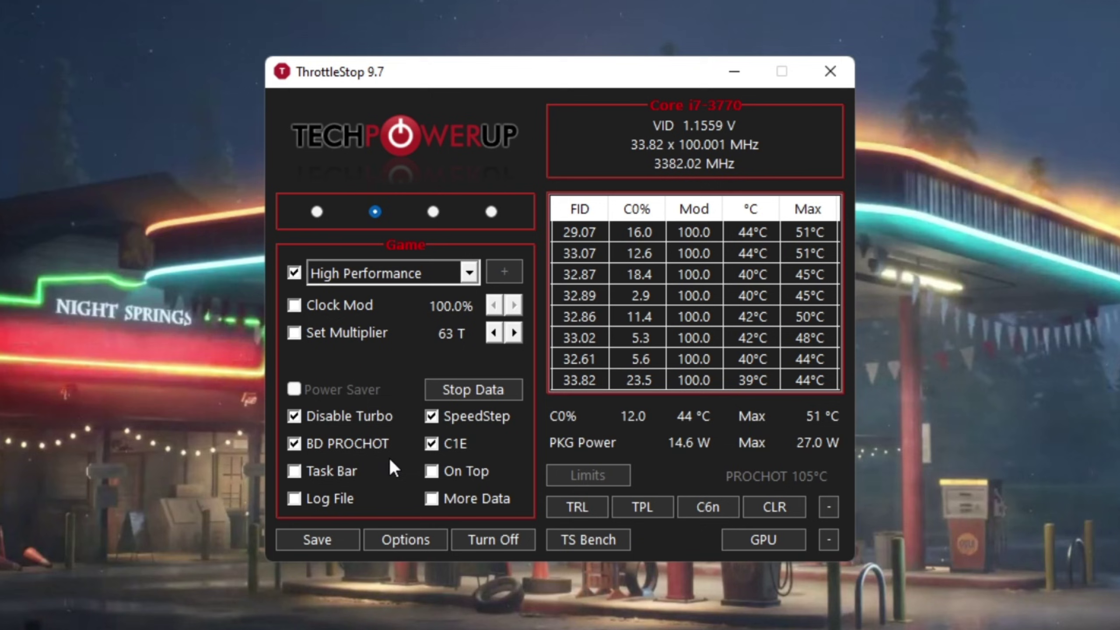
{"action": "left_click", "coordinate": [486, 539]}
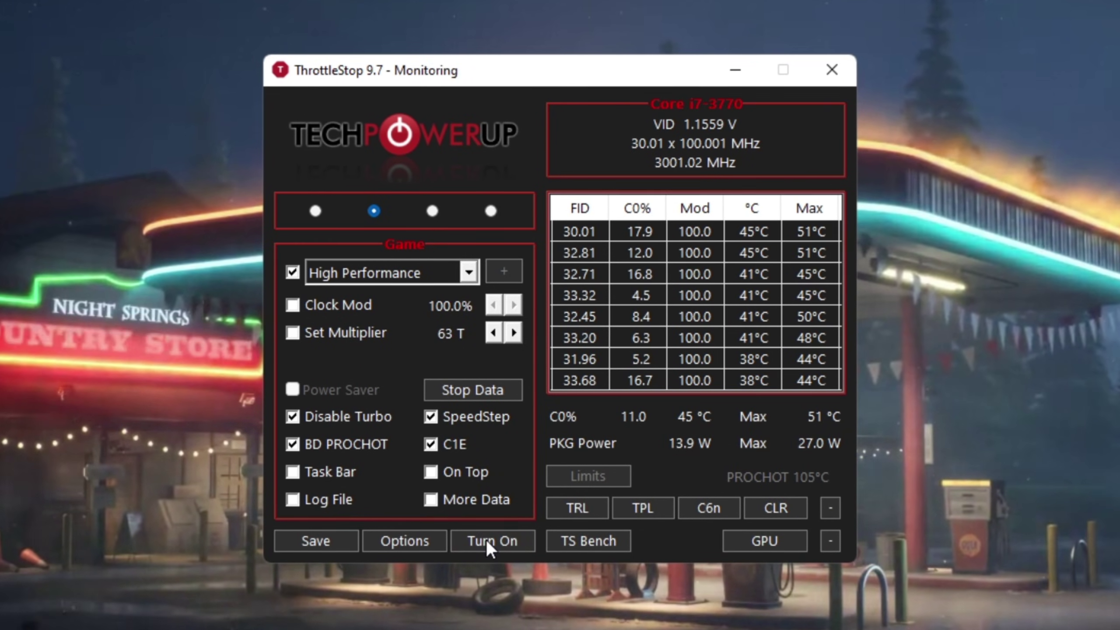
- Turn ThrottleStop's control back on
{"action": "left_click", "coordinate": [486, 539]}
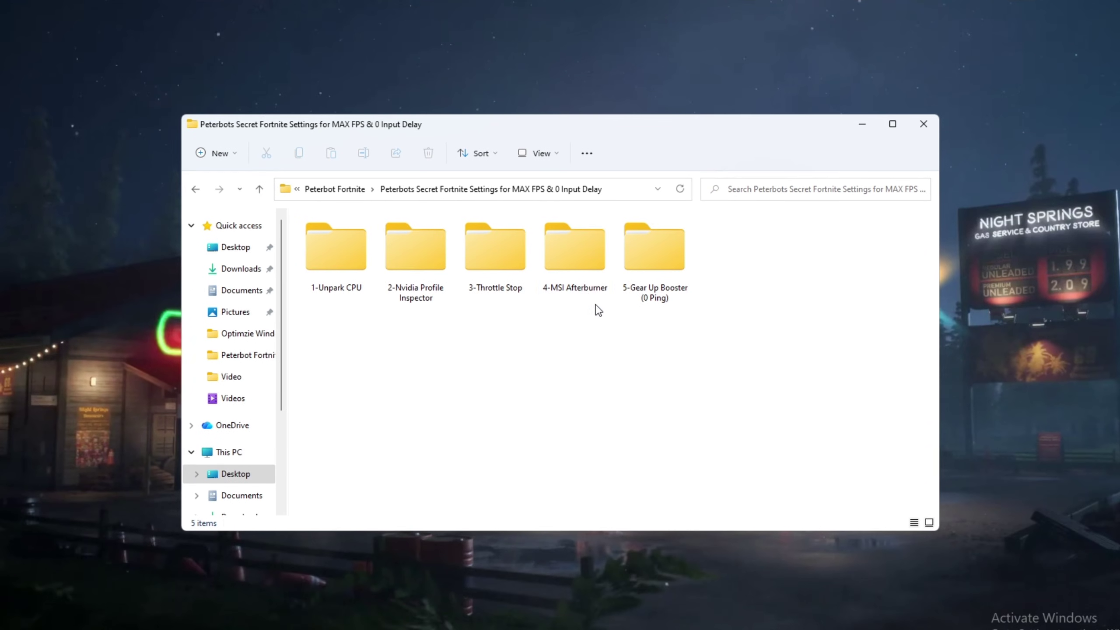
- Open MSI Afterburner Link.txt and copy its whole msi.com Afterburner download address
{"action": "double_click", "coordinate": [575, 262]}
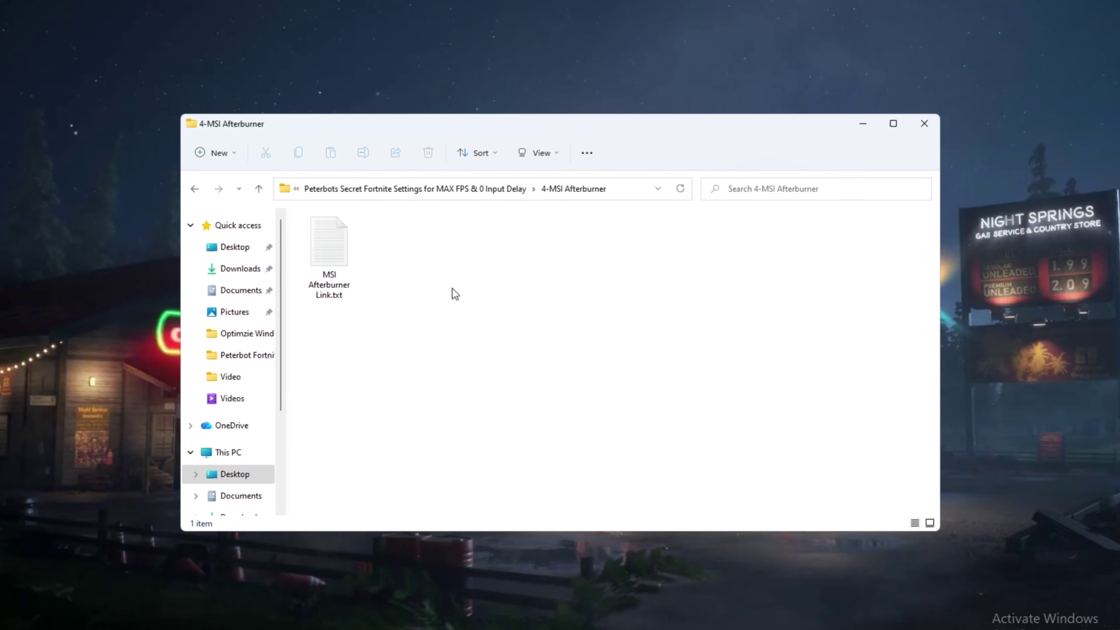
{"action": "double_click", "coordinate": [368, 306]}
{"action": "key", "text": "ctrl+a"}
{"action": "left_click", "coordinate": [310, 168]}
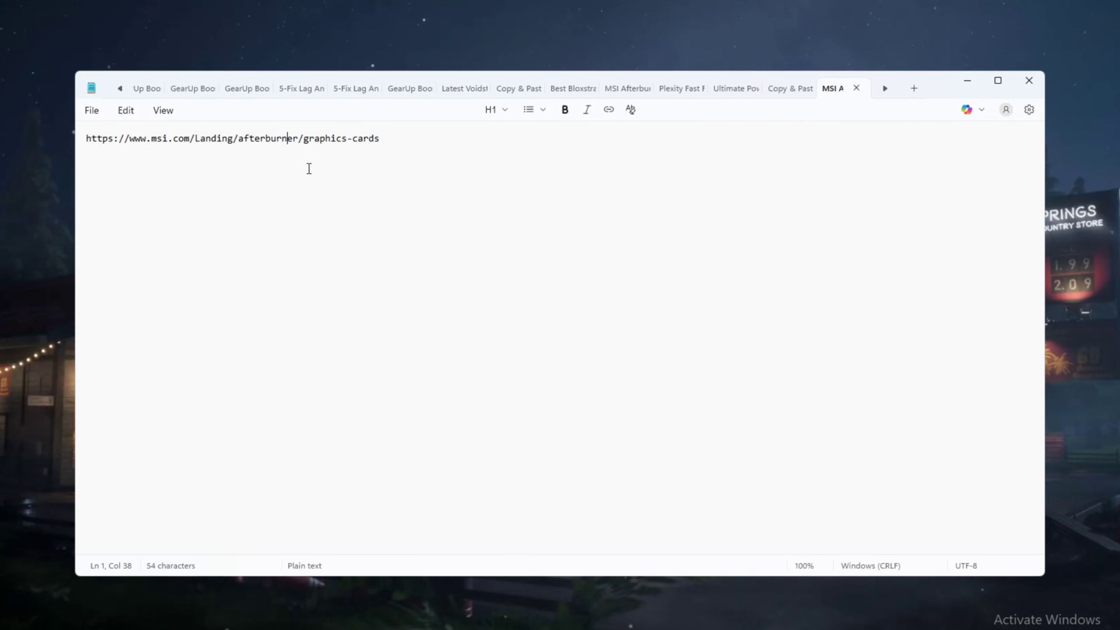
{"action": "key", "text": "ctrl+a"}
{"action": "right_click", "coordinate": [282, 143]}
{"action": "left_click", "coordinate": [359, 153]}
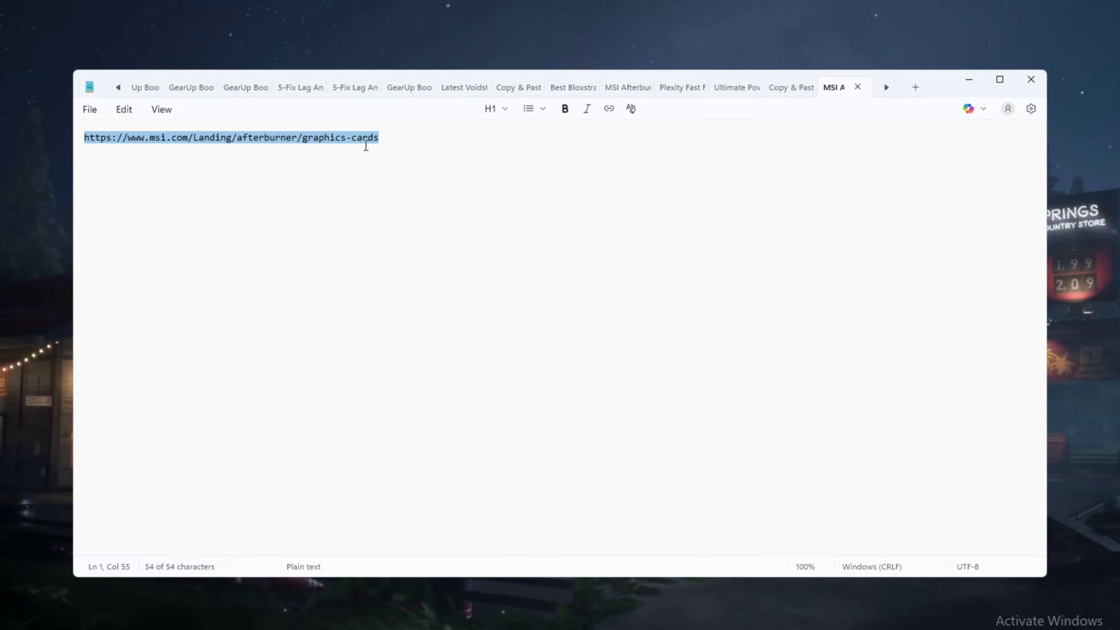
- Minimize Notepad and clear the file selection in the folder window
{"action": "left_click", "coordinate": [957, 78]}
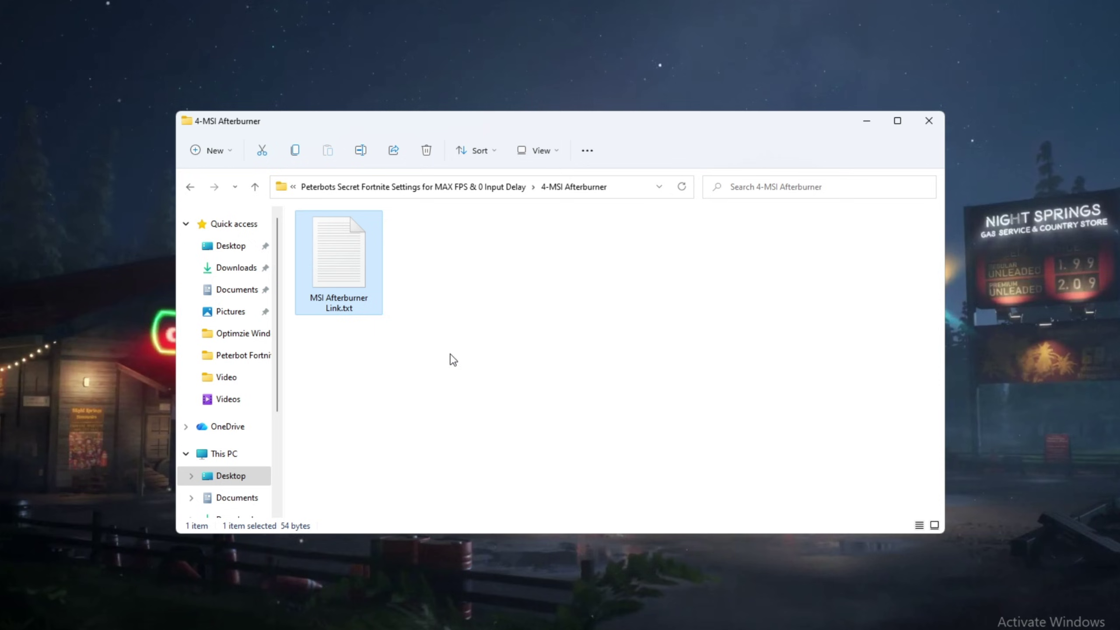
{"action": "left_click_drag", "start_coordinate": [521, 336], "coordinate": [376, 280]}
{"action": "left_click", "coordinate": [426, 311]}
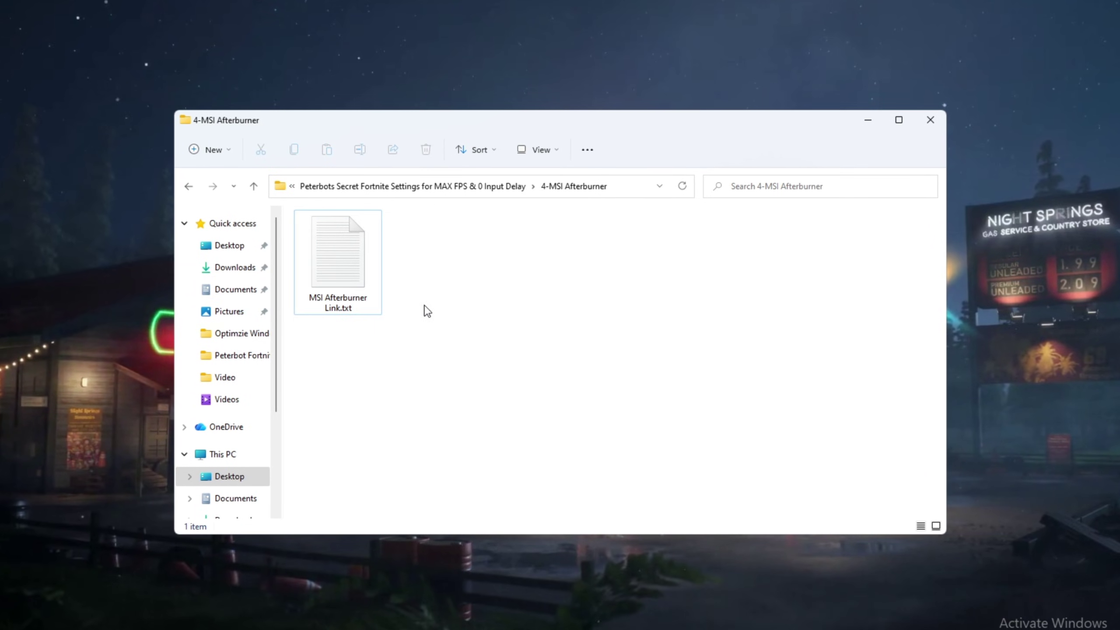
- Minimize the folder window and launch MSI Afterburner from Windows search
{"action": "left_click", "coordinate": [861, 126]}
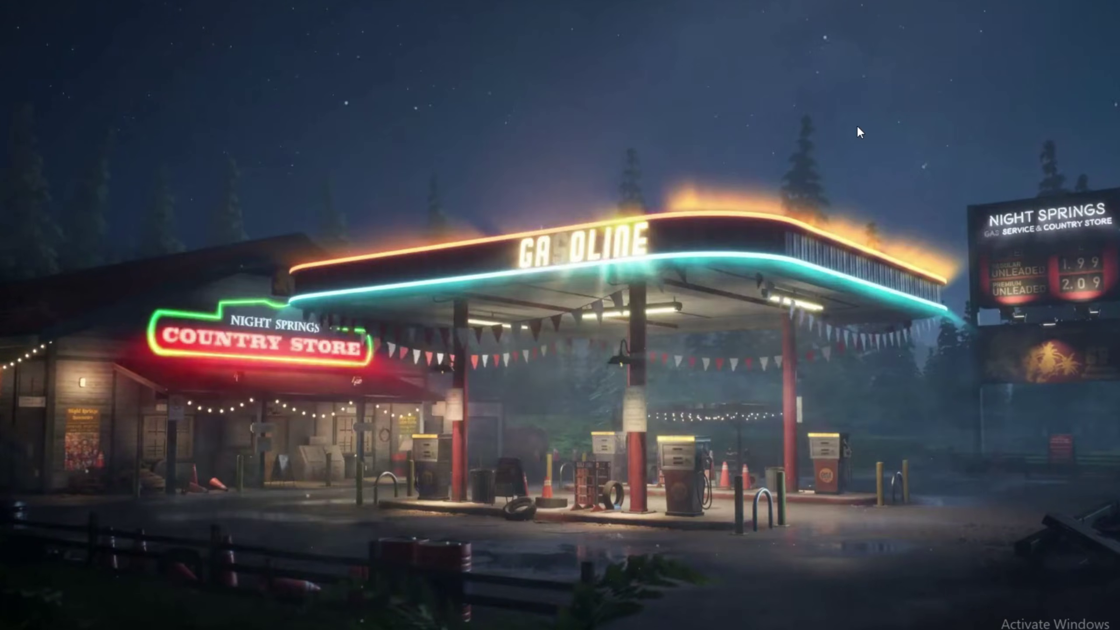
{"action": "key", "text": "super"}
{"action": "type", "text": "msi"}
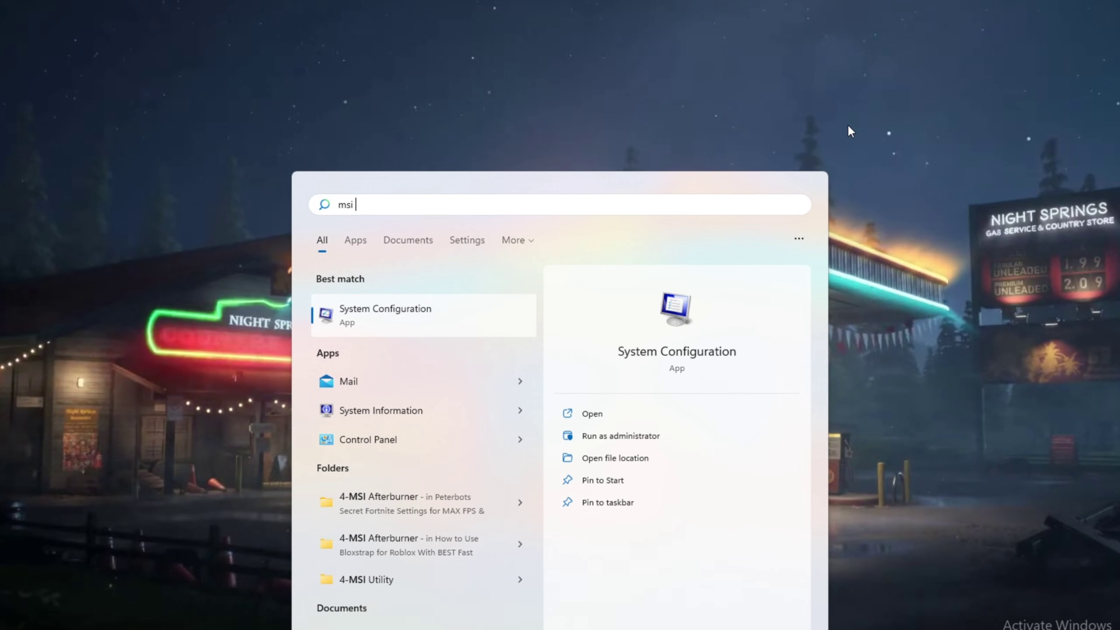
{"action": "type", "text": " afterburner"}
{"action": "key", "text": "Return"}
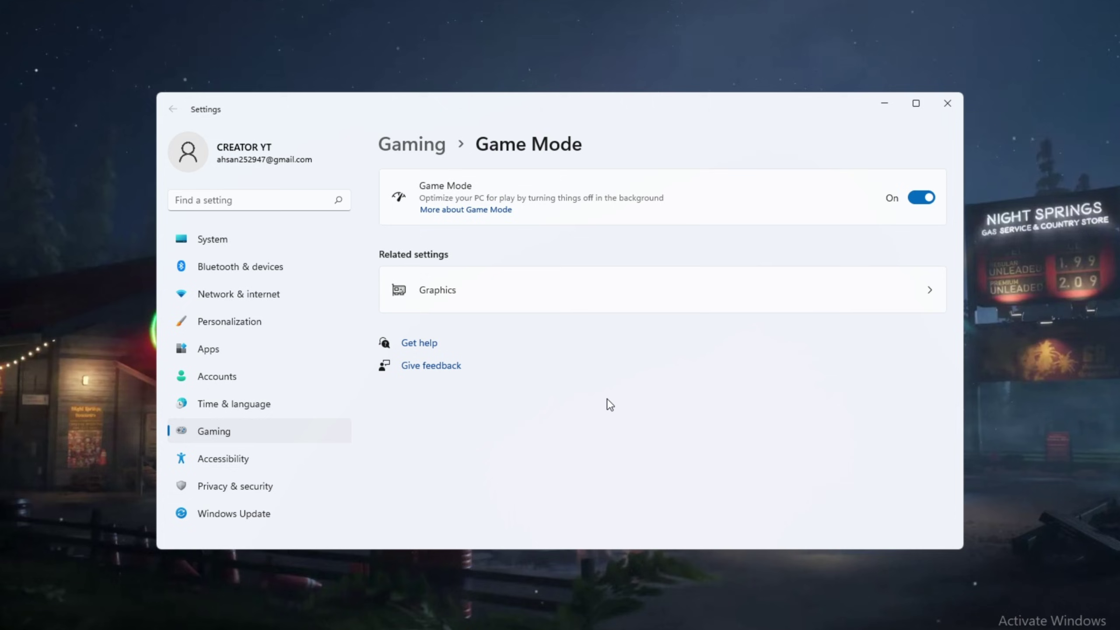
{"action": "key", "text": "super"}
{"action": "type", "text": "game"}
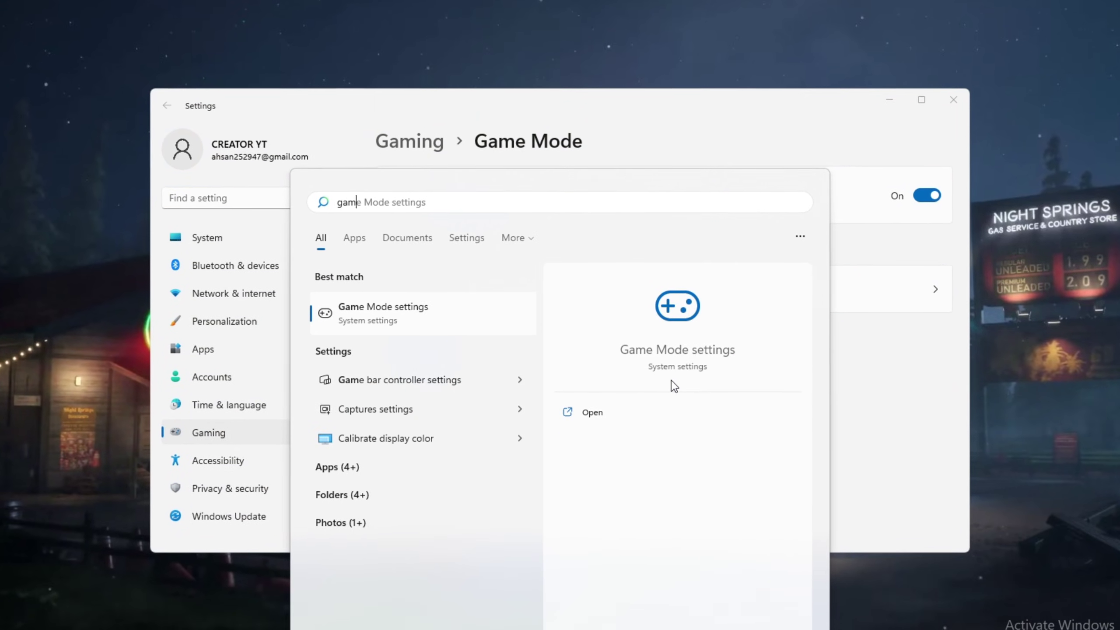
{"action": "left_click", "coordinate": [672, 380]}
{"action": "left_click", "coordinate": [932, 194]}
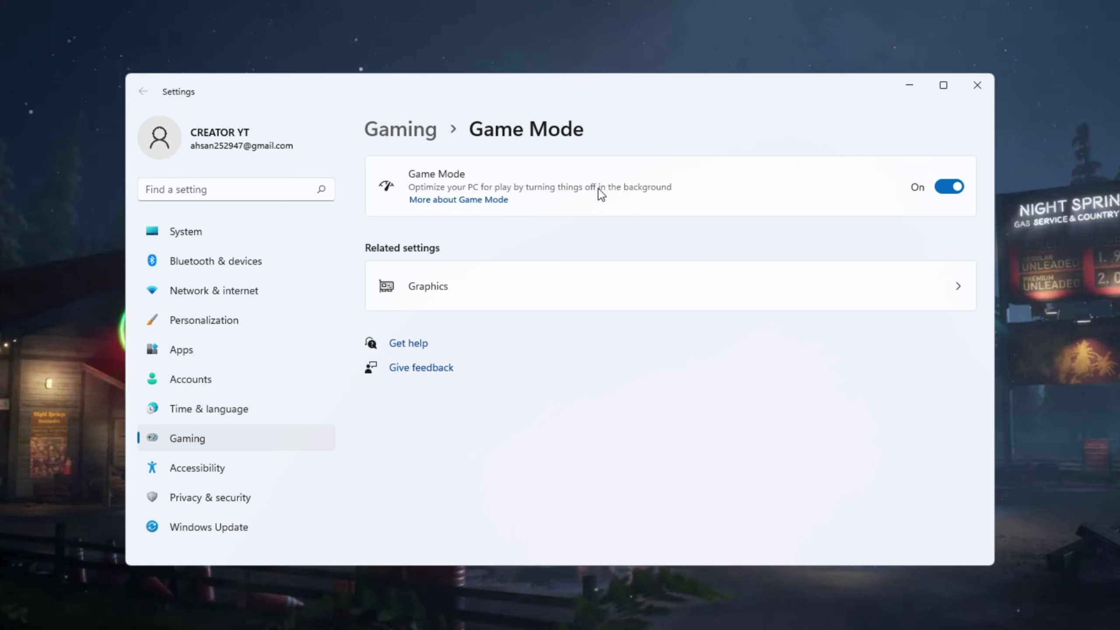
- Add FortniteClient-Win64-Shipping.exe from Fortnite's Win64 folder to Graphics, set to High performance
{"action": "left_click", "coordinate": [521, 282]}
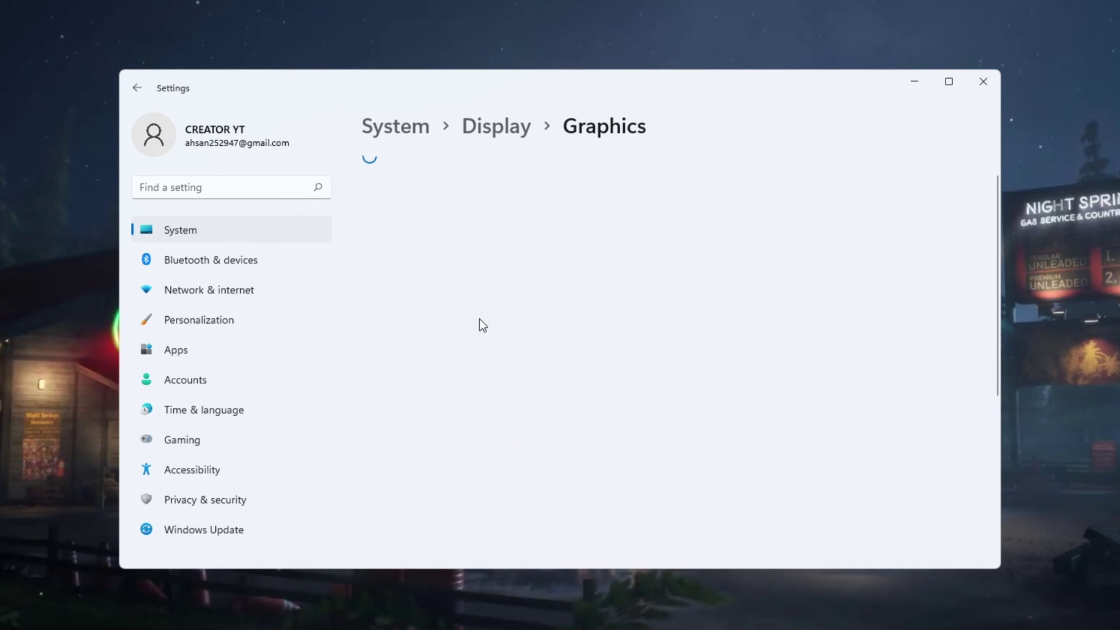
{"action": "left_click", "coordinate": [398, 260]}
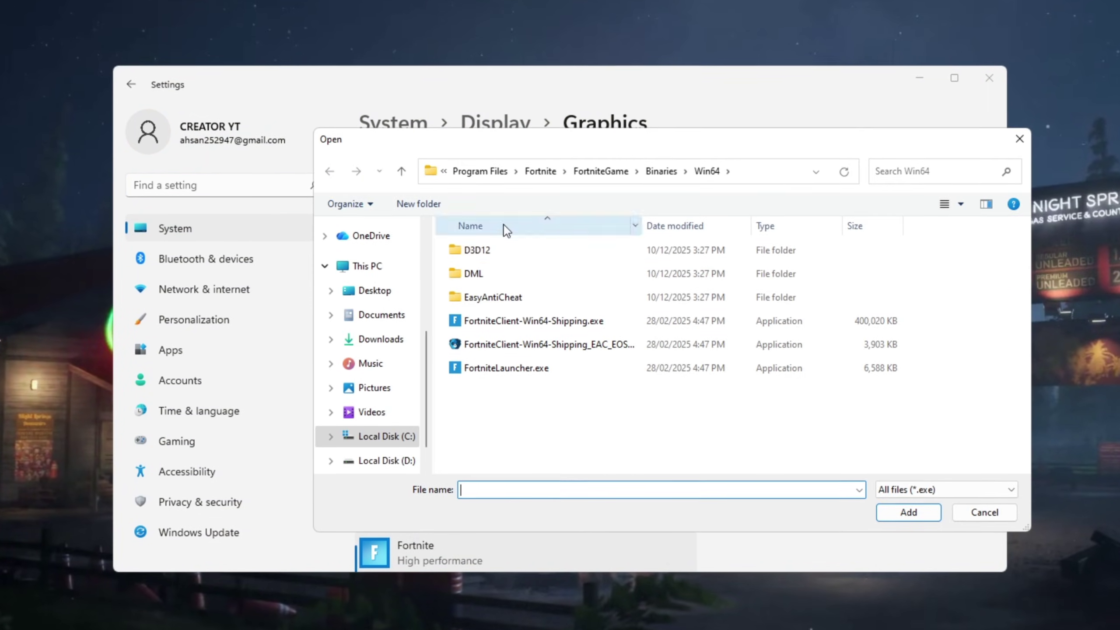
{"action": "left_click", "coordinate": [779, 172]}
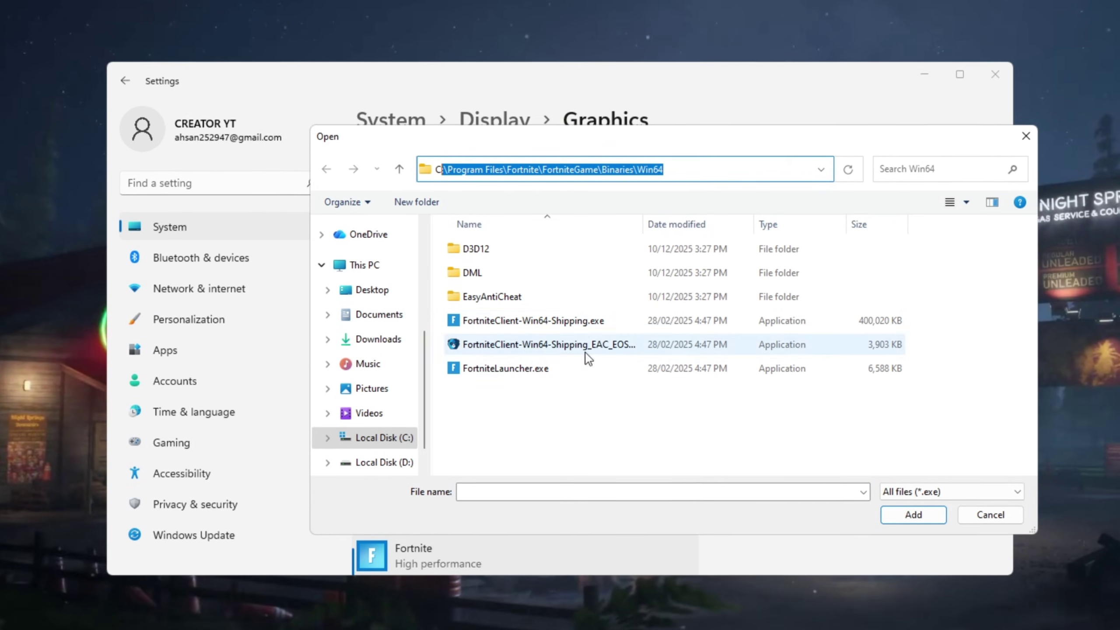
{"action": "left_click", "coordinate": [518, 320]}
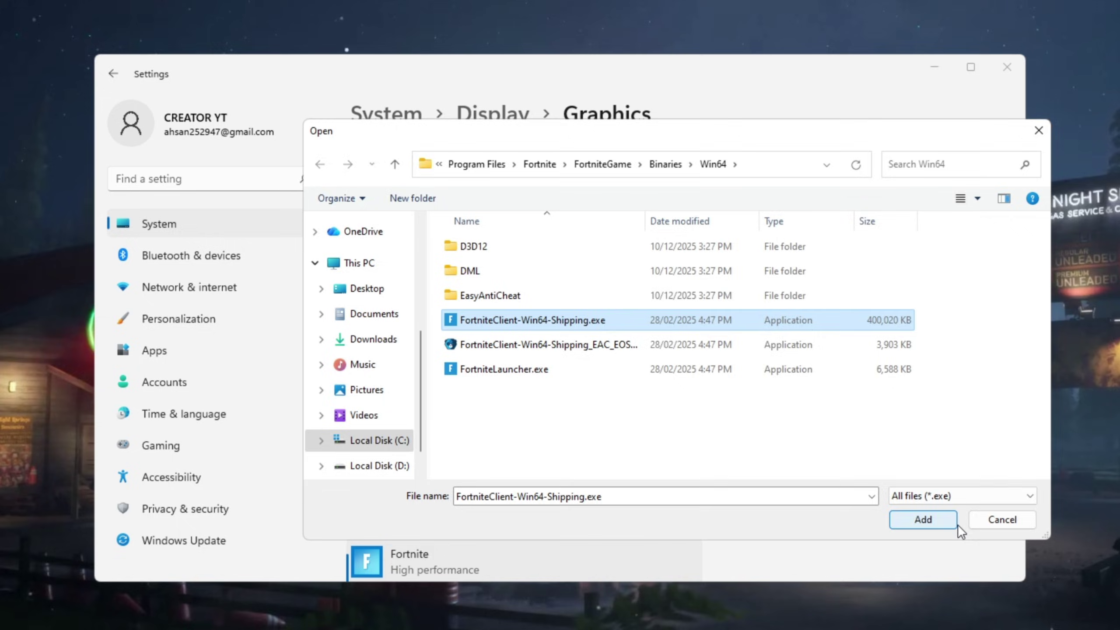
{"action": "left_click", "coordinate": [923, 520]}
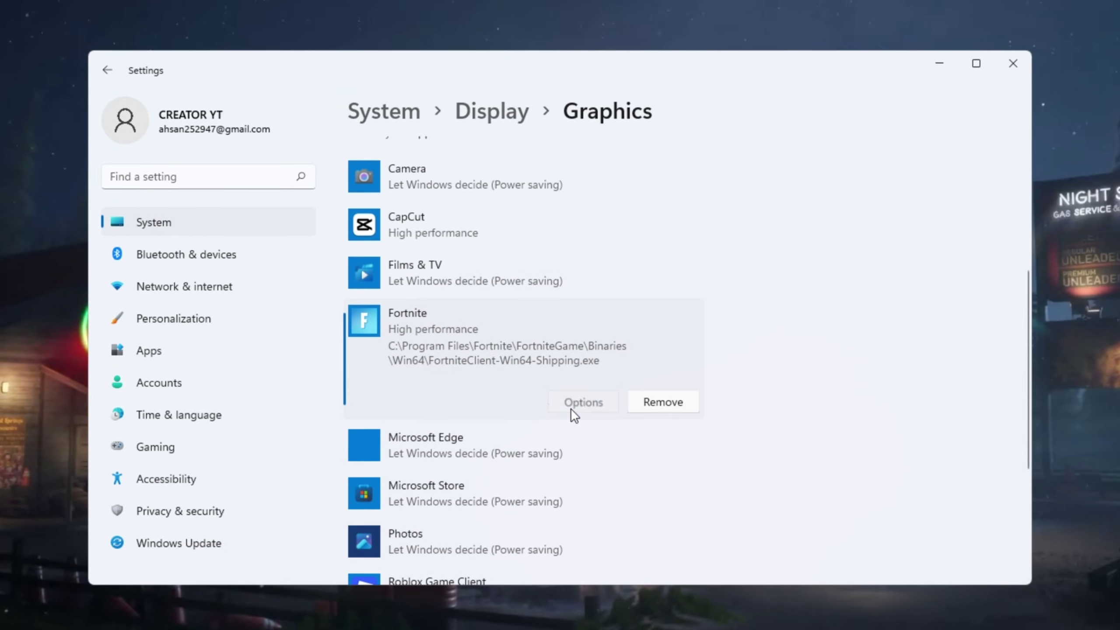
{"action": "left_click", "coordinate": [571, 408]}
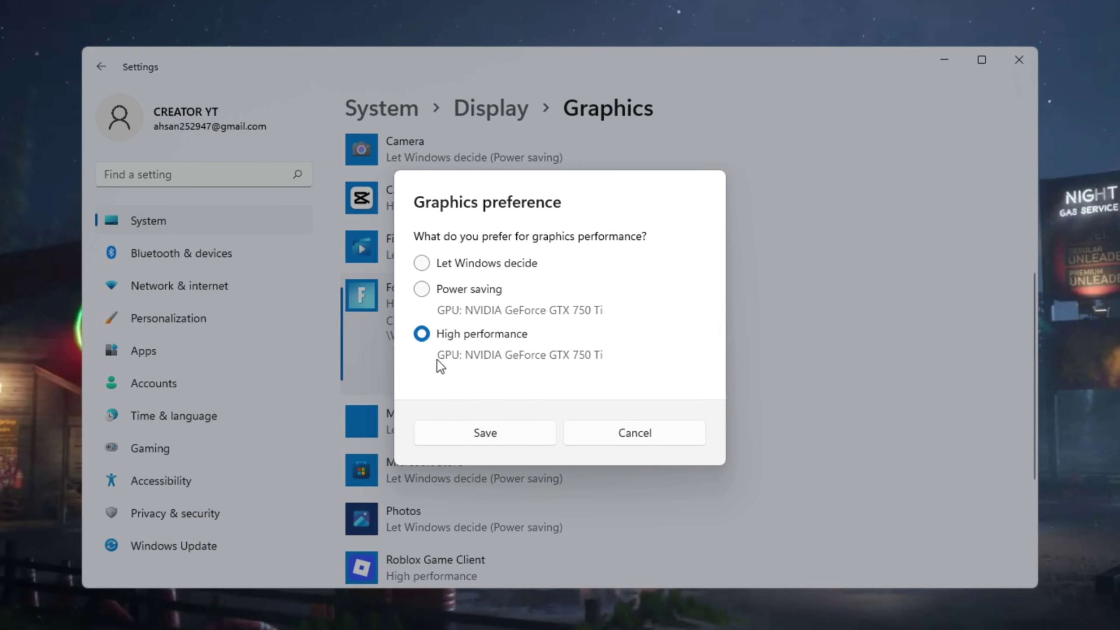
{"action": "left_click", "coordinate": [460, 439]}
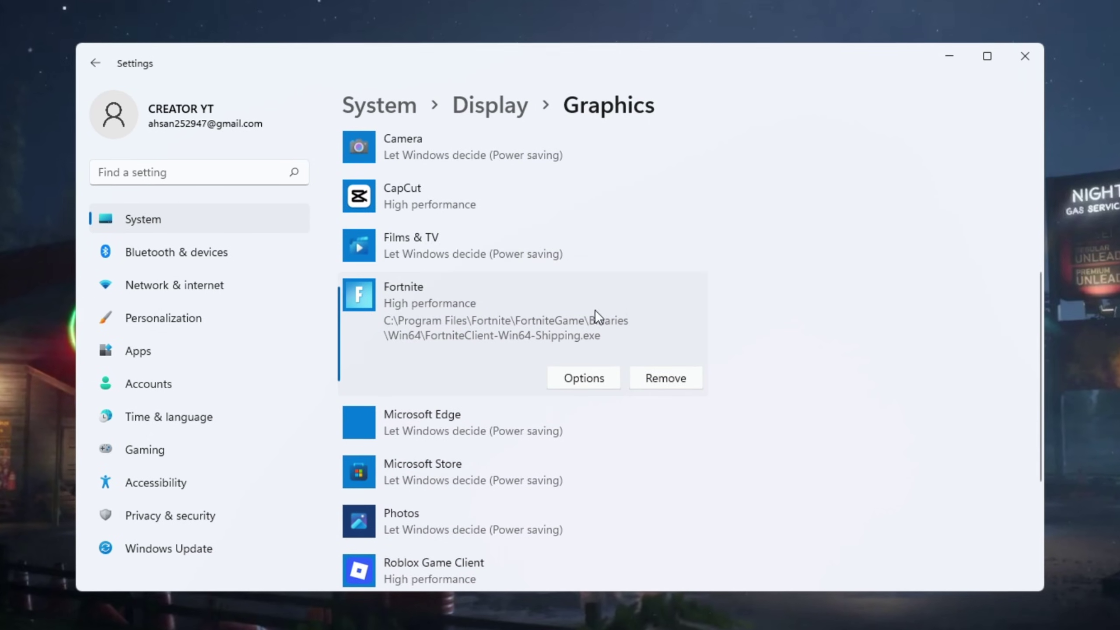